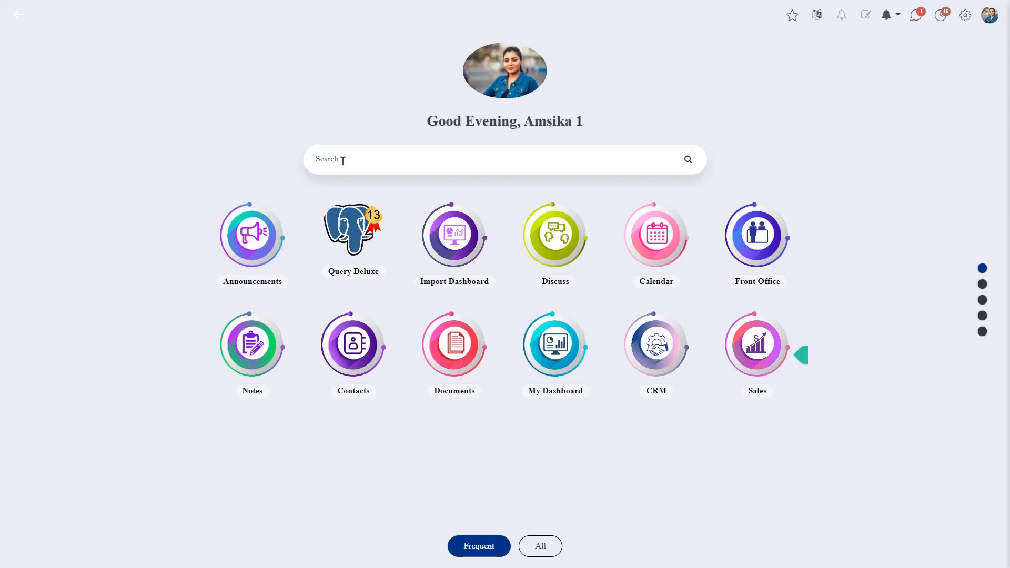
Open the Fleet application and add a new status column named Onboaed to the vehicles board.
{"action": "type", "text": "fleet"}
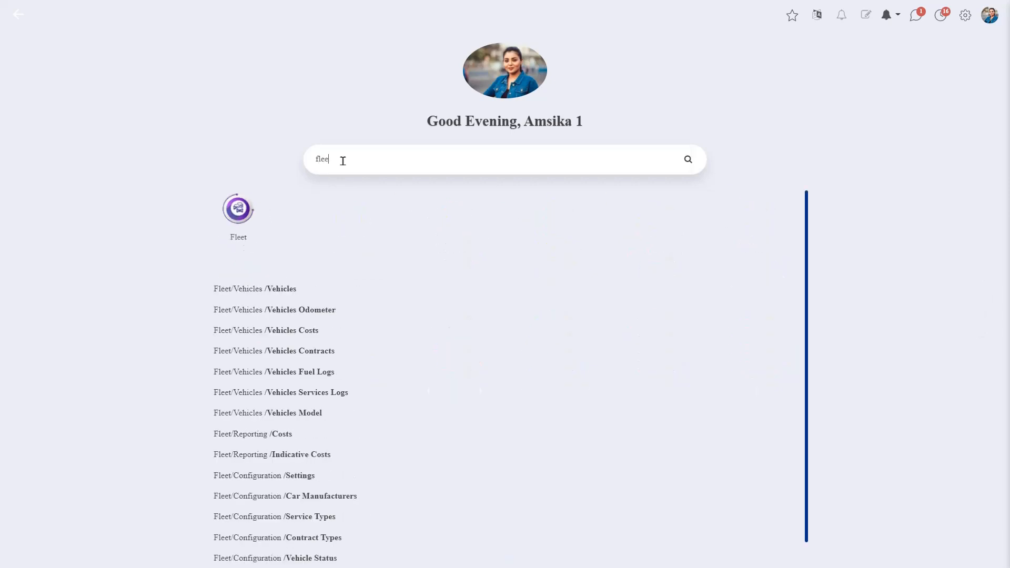
{"action": "left_click", "coordinate": [249, 220]}
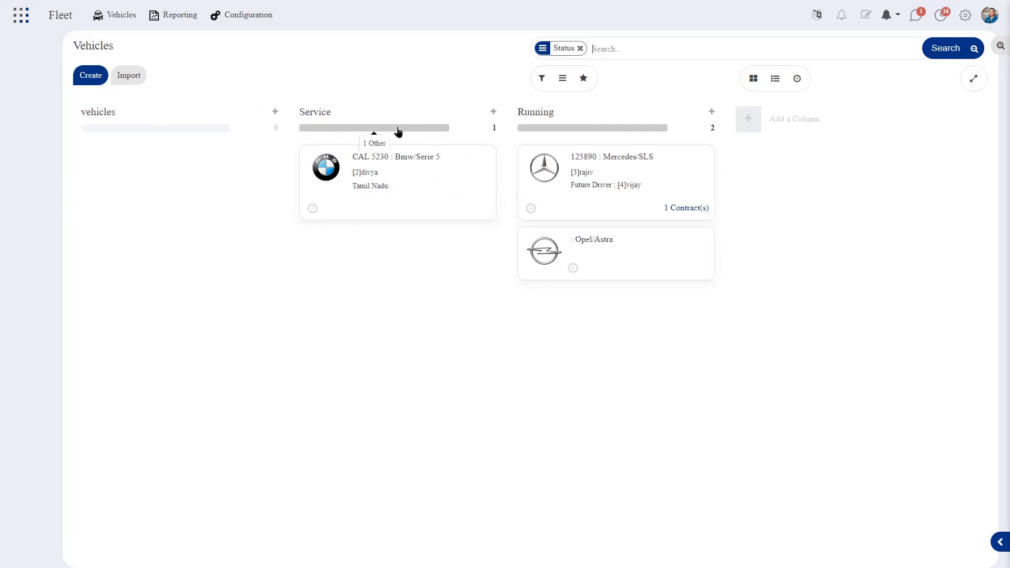
{"action": "left_click", "coordinate": [756, 122]}
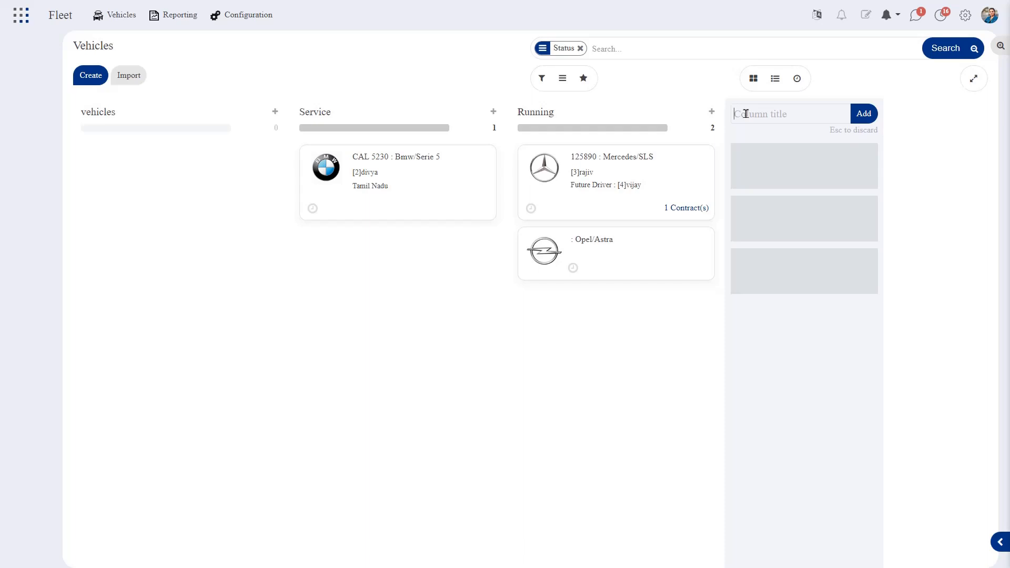
{"action": "type", "text": "Onboaed"}
{"action": "left_click", "coordinate": [865, 115]}
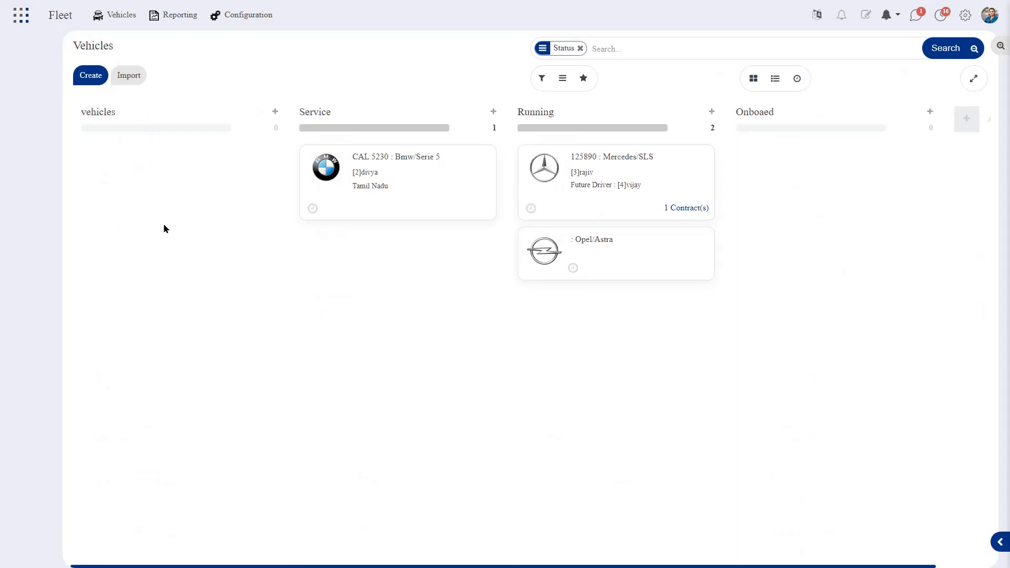
Review the configured list of car manufacturers from beginning to end.
{"action": "left_click", "coordinate": [260, 12]}
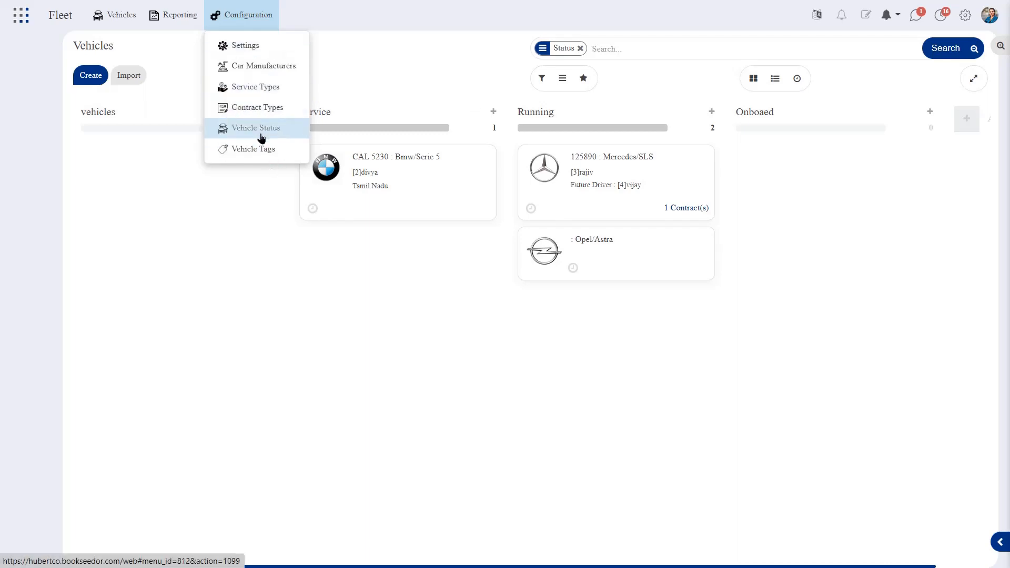
{"action": "left_click", "coordinate": [264, 73]}
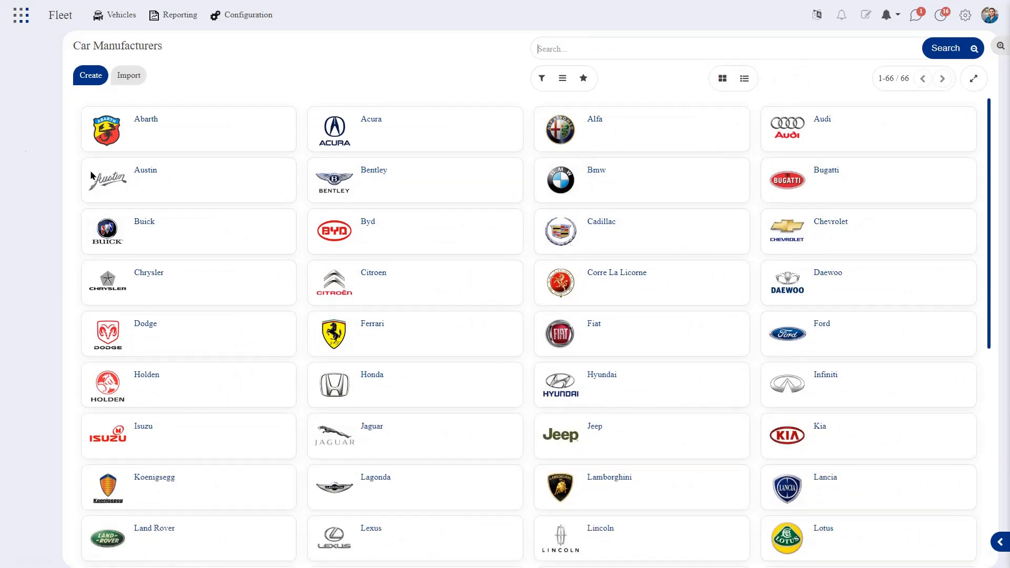
{"action": "scroll", "coordinate": [118, 256], "scroll_direction": "down", "scroll_amount": 5}
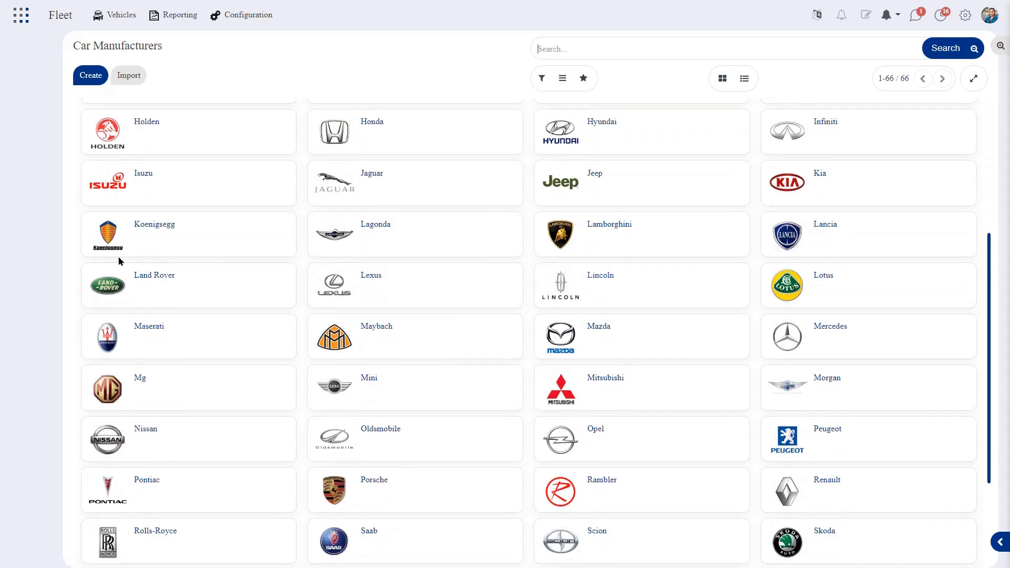
{"action": "scroll", "coordinate": [196, 384], "scroll_direction": "down", "scroll_amount": 3}
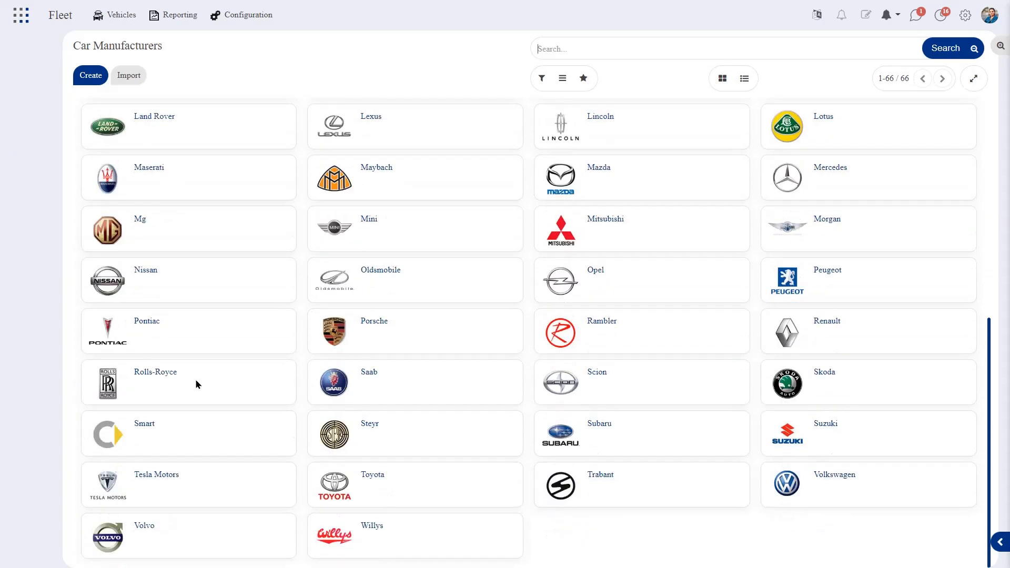
{"action": "scroll", "coordinate": [195, 384], "scroll_direction": "up", "scroll_amount": 8}
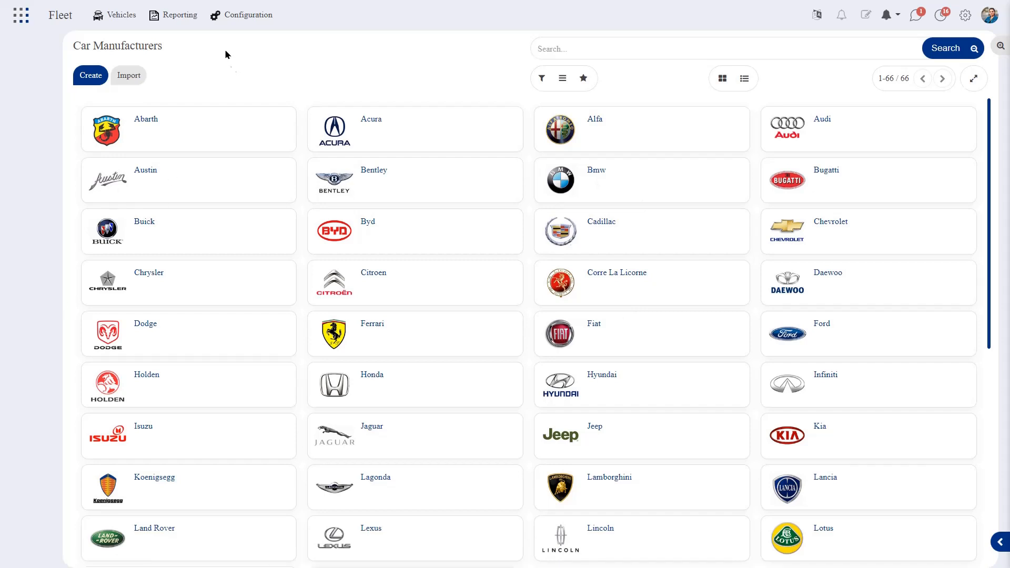
Examine the configured service types, contract types, vehicle statuses and vehicle tags one after another.
{"action": "left_click", "coordinate": [245, 18]}
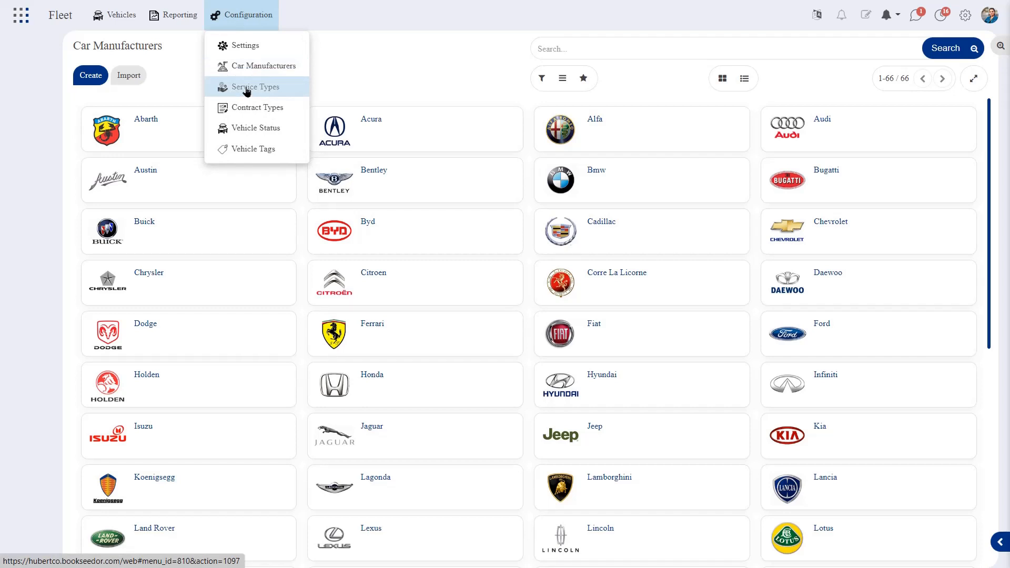
{"action": "left_click", "coordinate": [246, 92]}
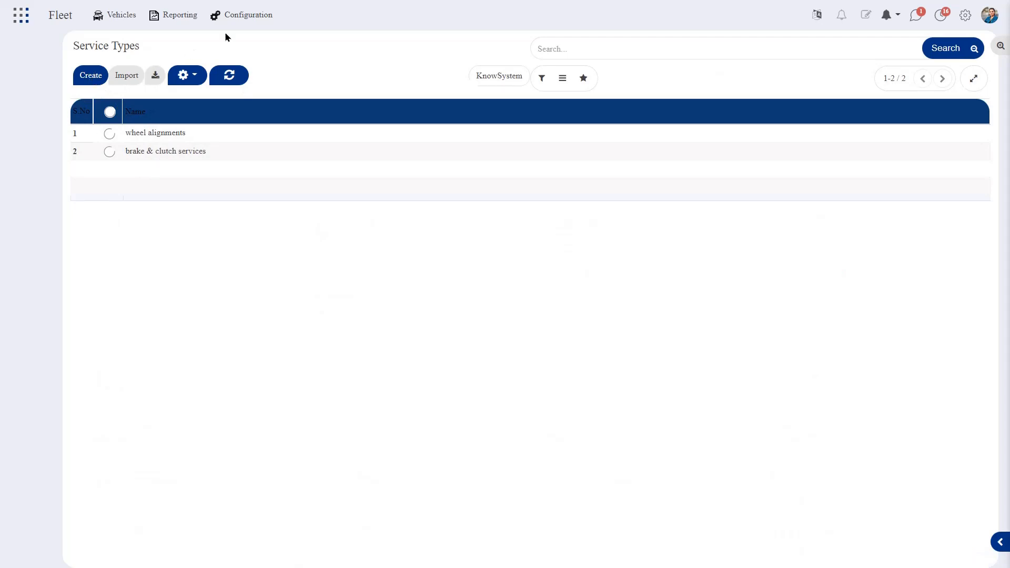
{"action": "left_click", "coordinate": [243, 13]}
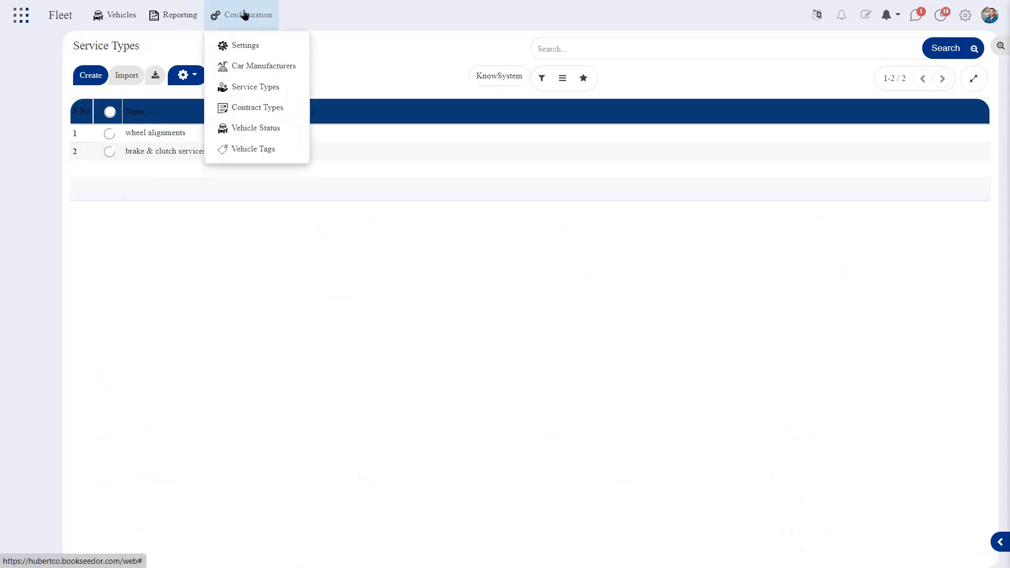
{"action": "left_click", "coordinate": [240, 110]}
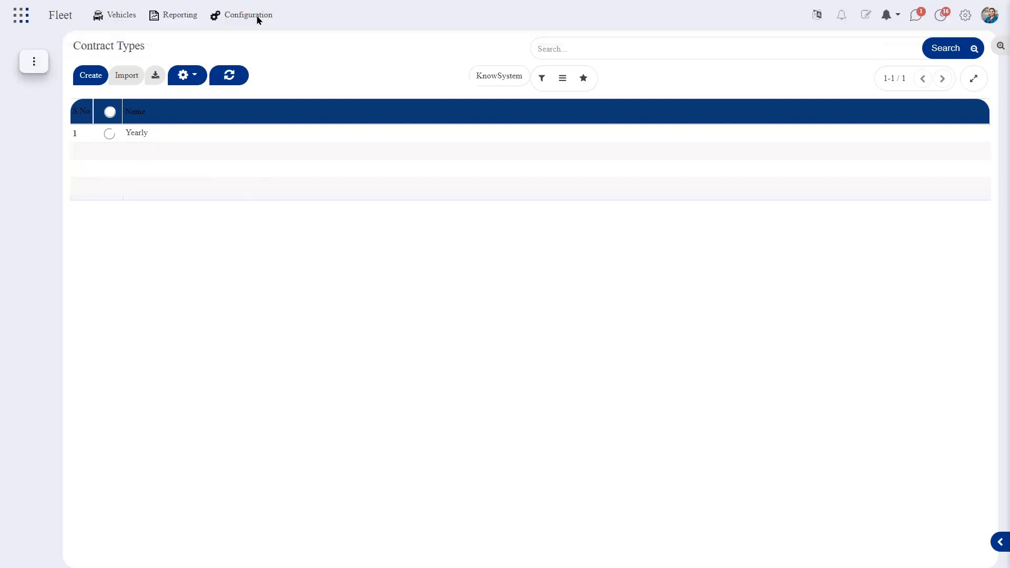
{"action": "left_click", "coordinate": [257, 18]}
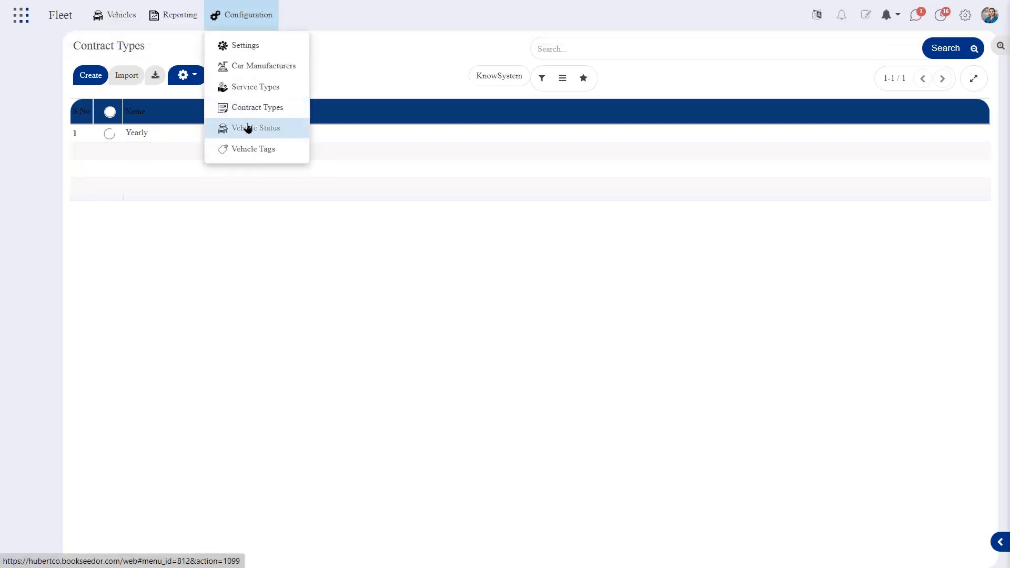
{"action": "left_click", "coordinate": [247, 128]}
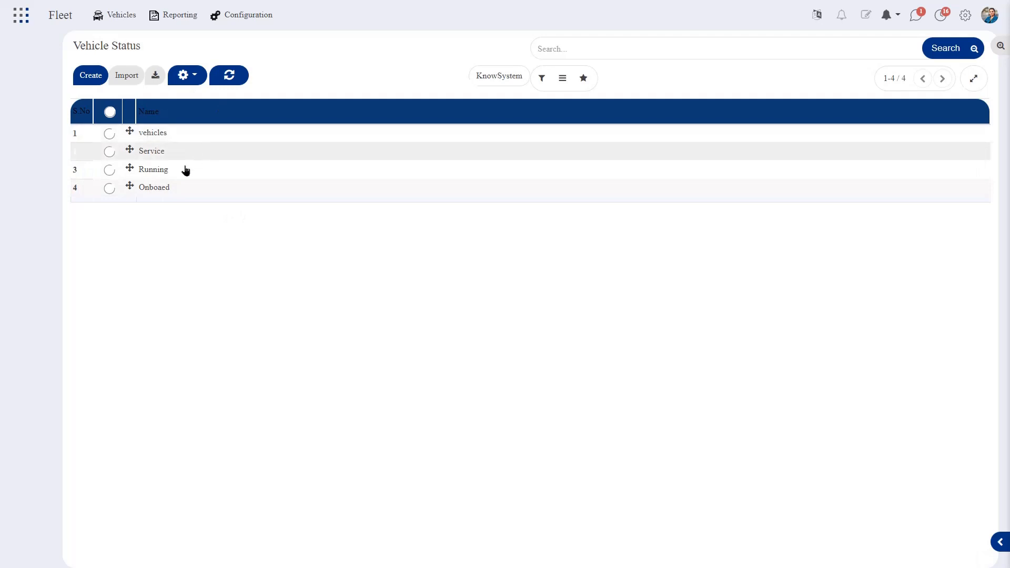
{"action": "left_click", "coordinate": [253, 15]}
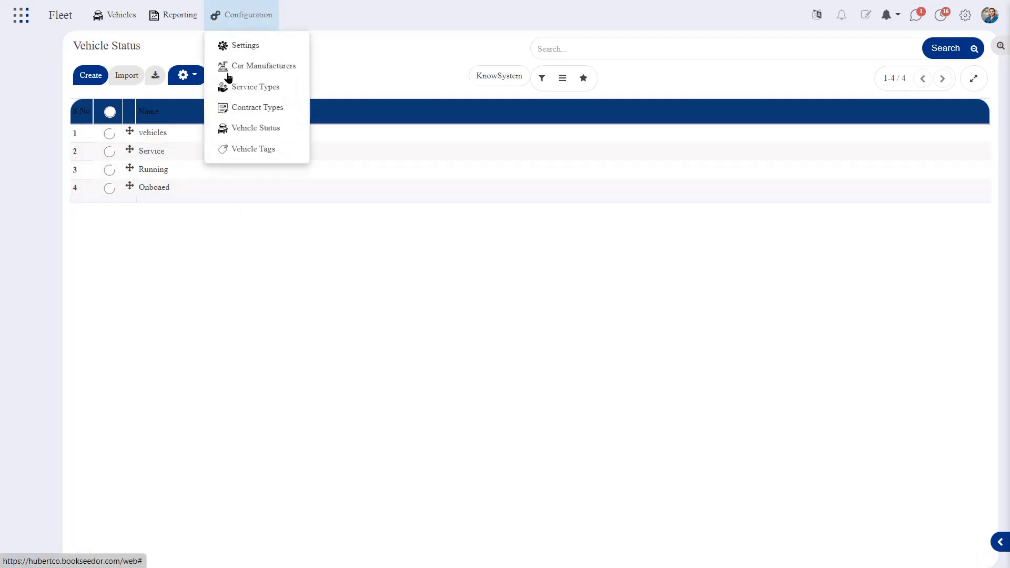
{"action": "left_click", "coordinate": [231, 150]}
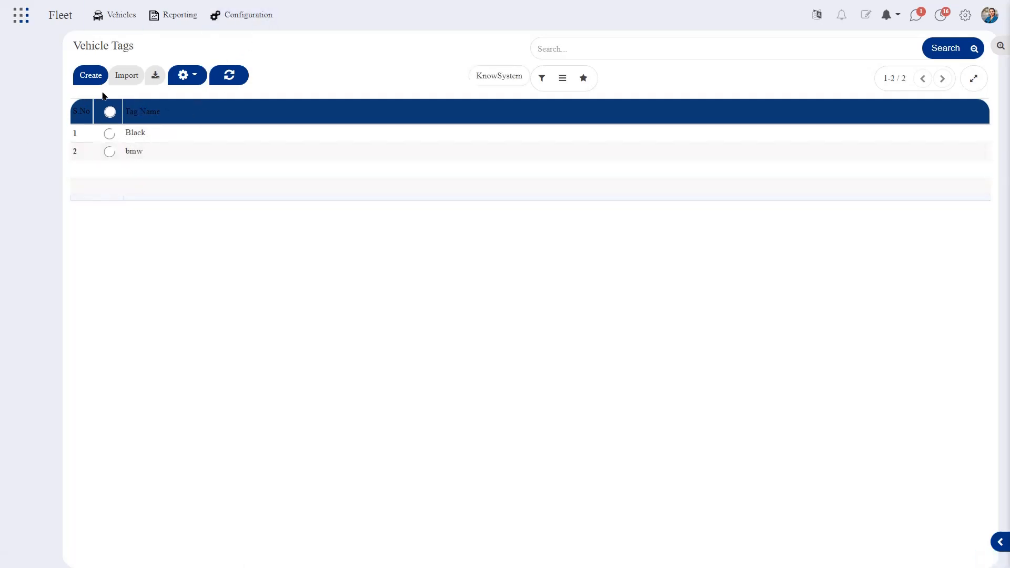
Start a new vehicle record from the vehicles board and set its model to Audi/A6.
{"action": "left_click", "coordinate": [122, 19]}
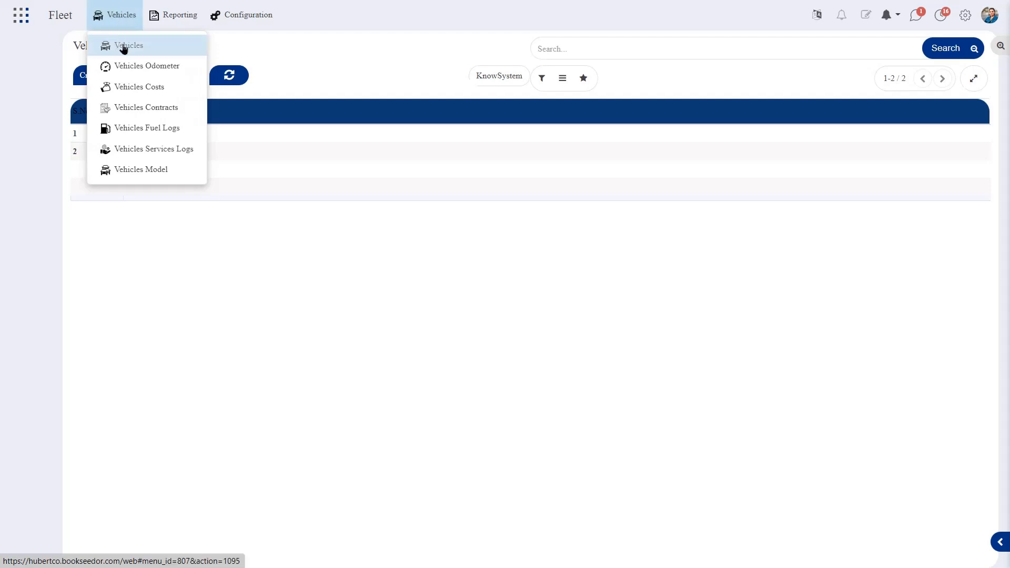
{"action": "left_click", "coordinate": [123, 46]}
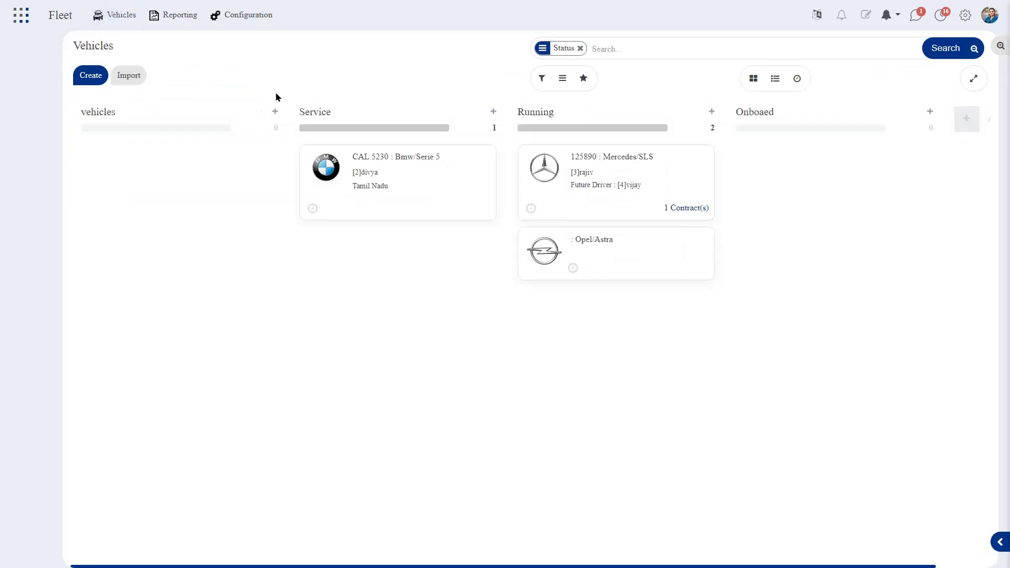
{"action": "left_click", "coordinate": [90, 77]}
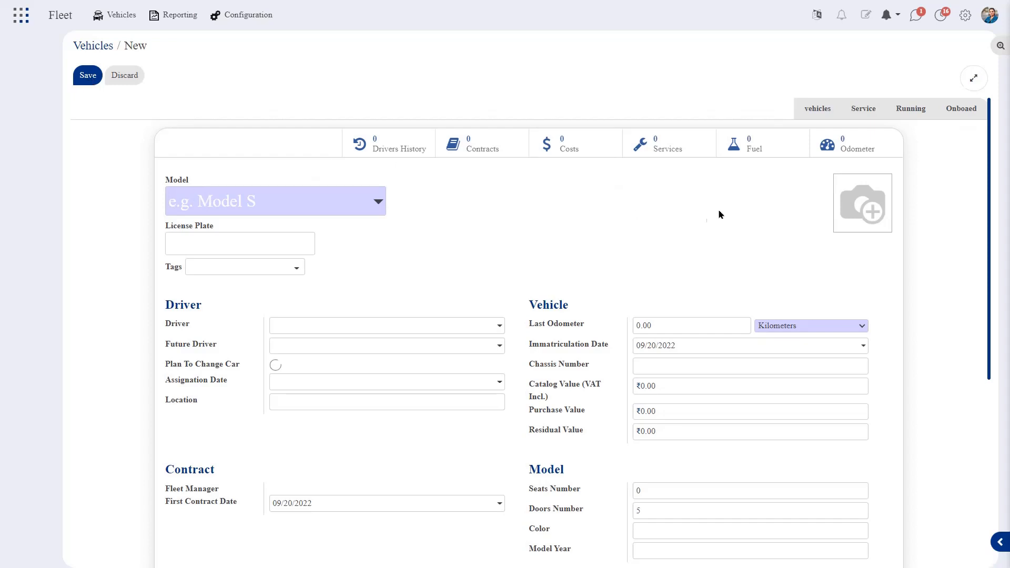
{"action": "mouse_move", "coordinate": [848, 186]}
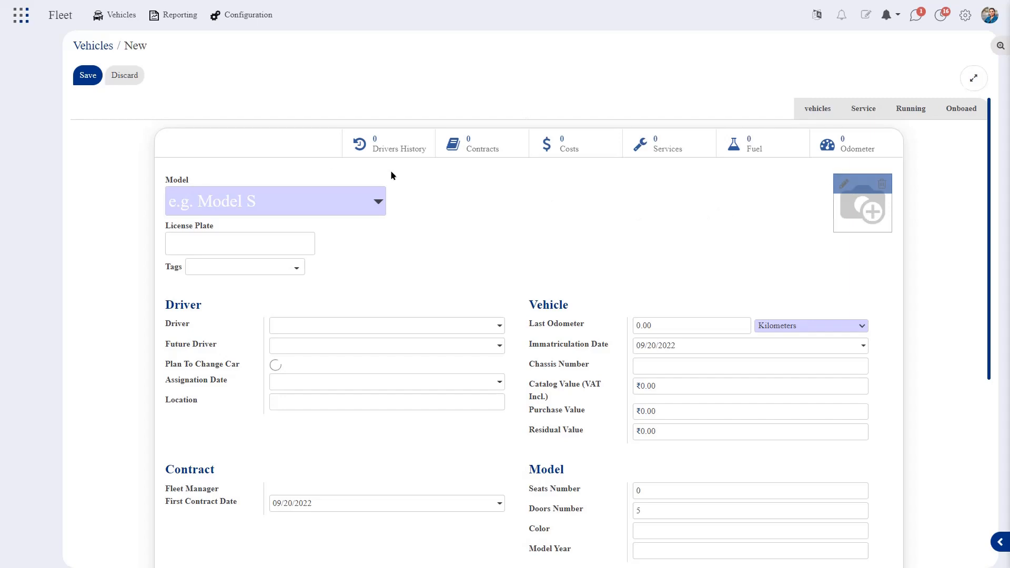
{"action": "left_click", "coordinate": [277, 203]}
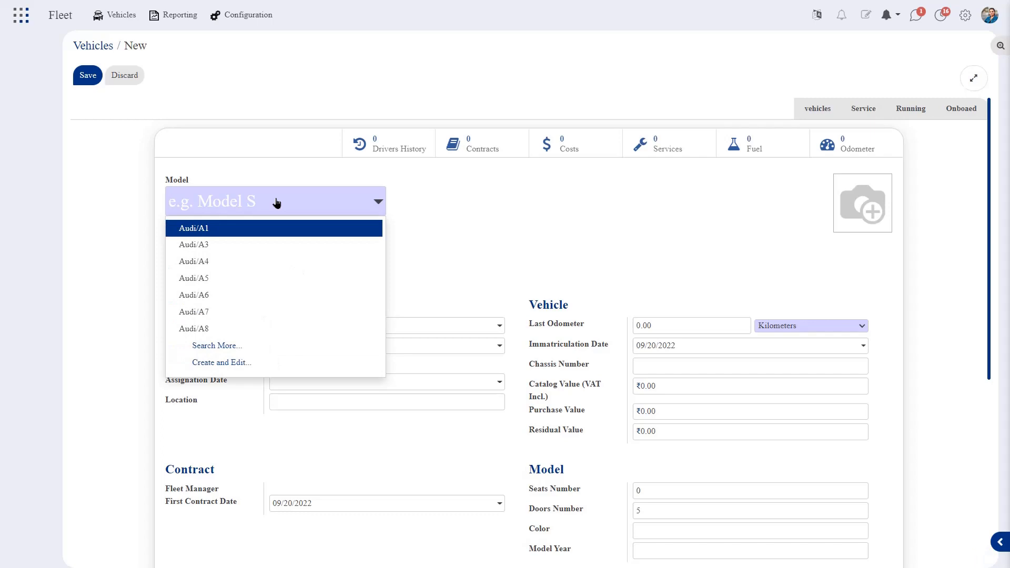
{"action": "left_click", "coordinate": [195, 295]}
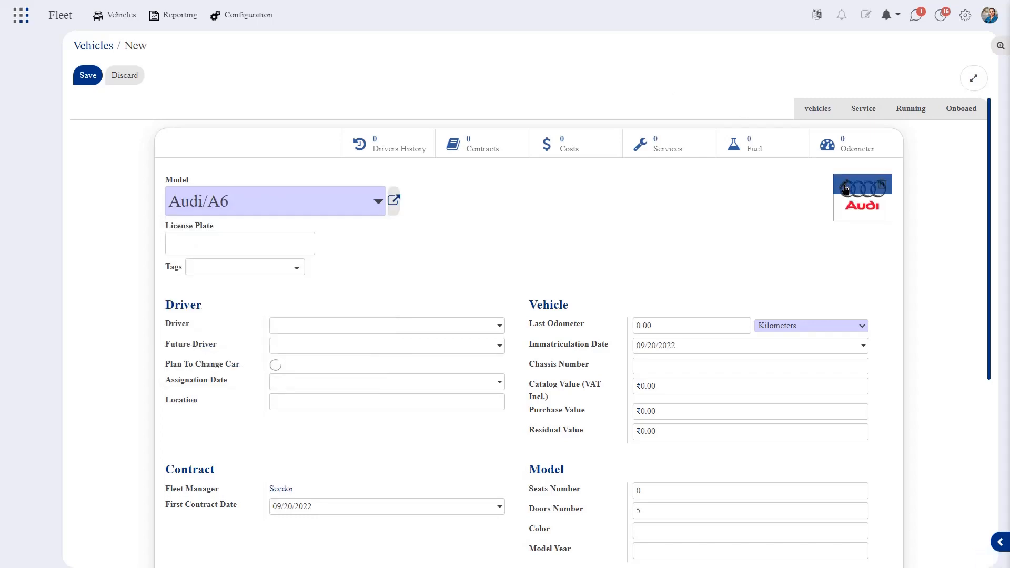
{"action": "left_click", "coordinate": [195, 248]}
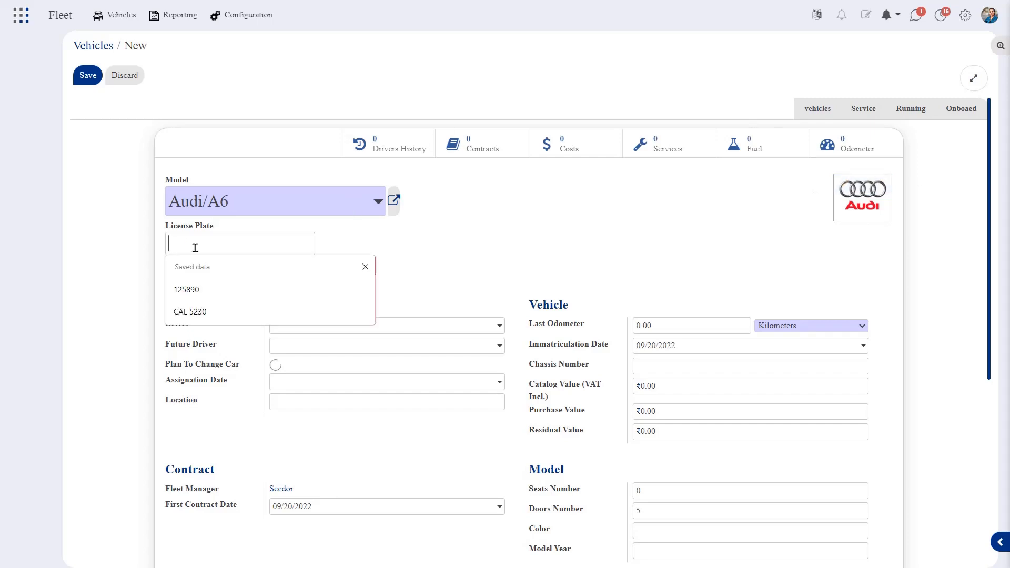
{"action": "type", "text": "A"}
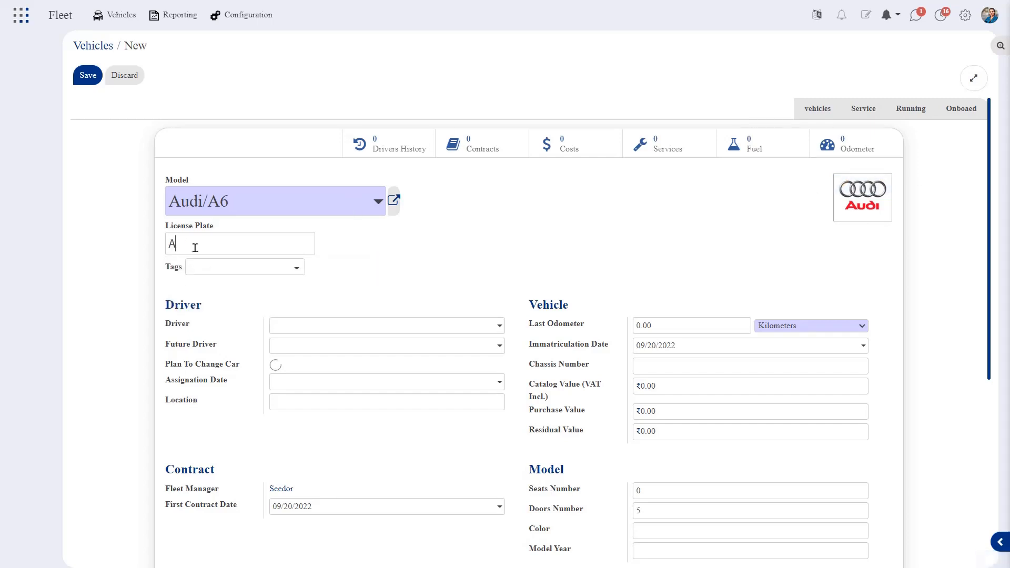
{"action": "type", "text": "PD 65232"}
{"action": "left_click", "coordinate": [227, 273]}
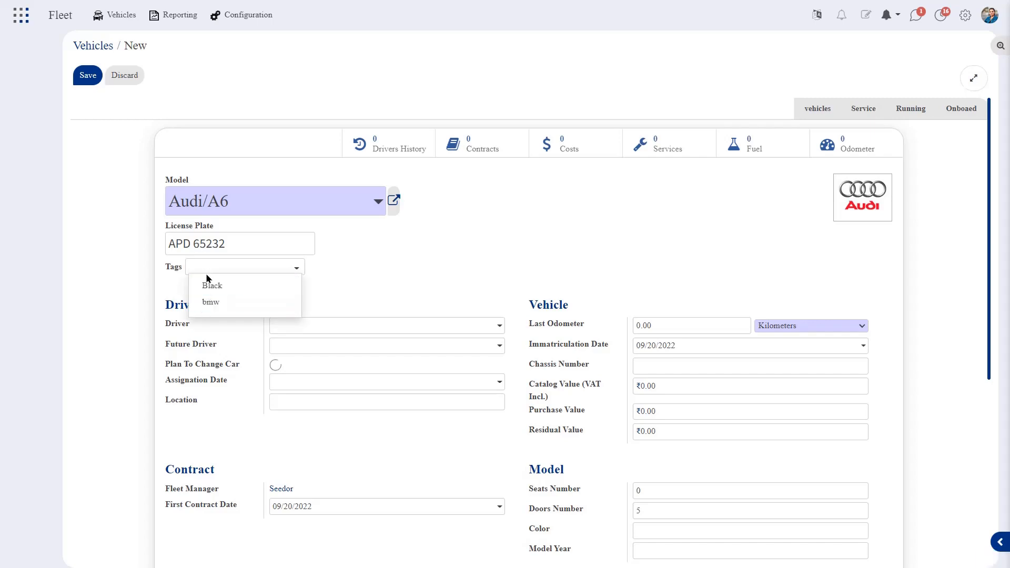
{"action": "left_click", "coordinate": [207, 273]}
{"action": "type", "text": "au"}
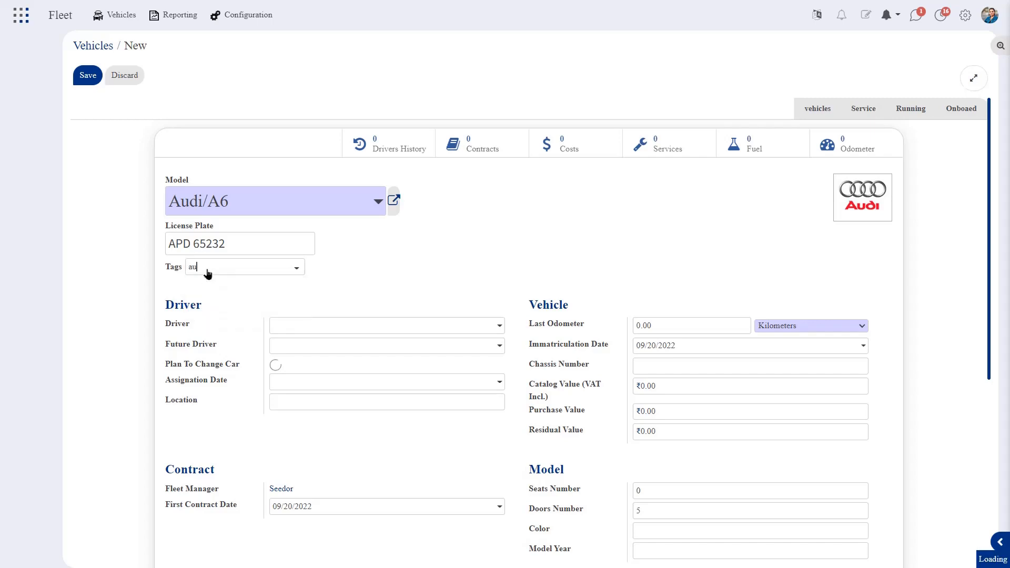
{"action": "type", "text": "di"}
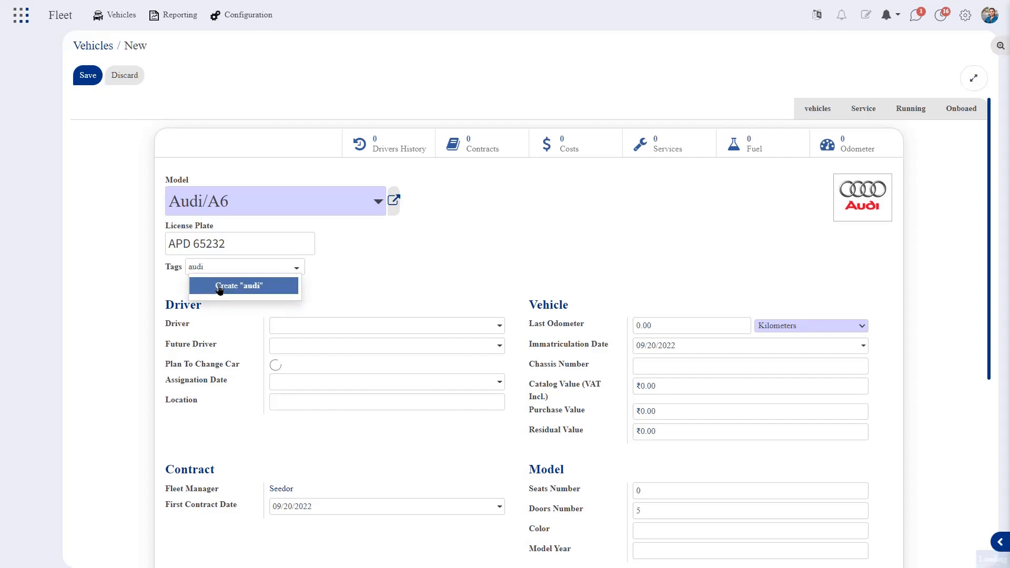
{"action": "left_click", "coordinate": [220, 288]}
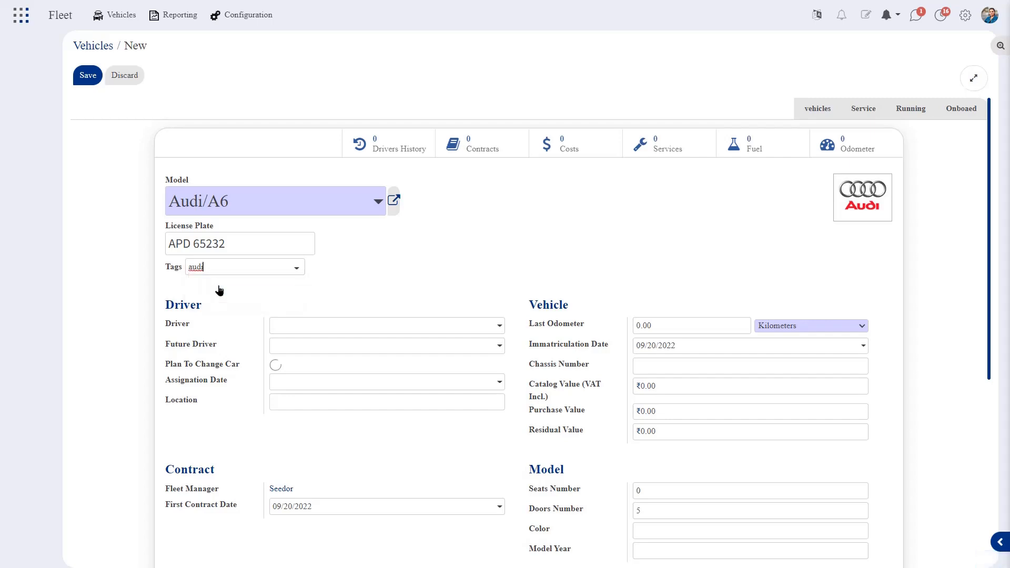
Assign an existing contact as the vehicle's driver and a different contact as its future driver.
{"action": "left_click", "coordinate": [303, 326]}
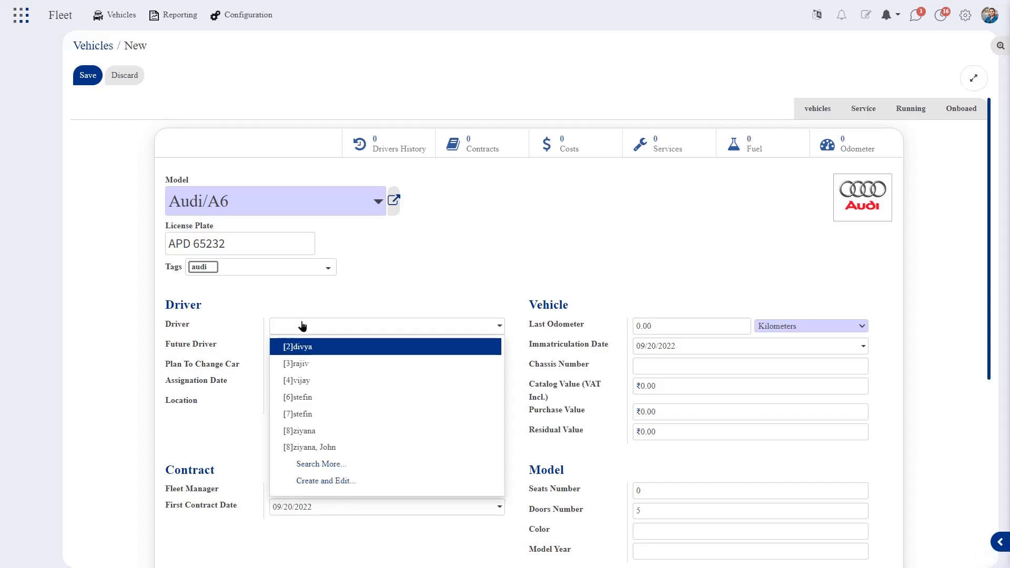
{"action": "left_click", "coordinate": [311, 383]}
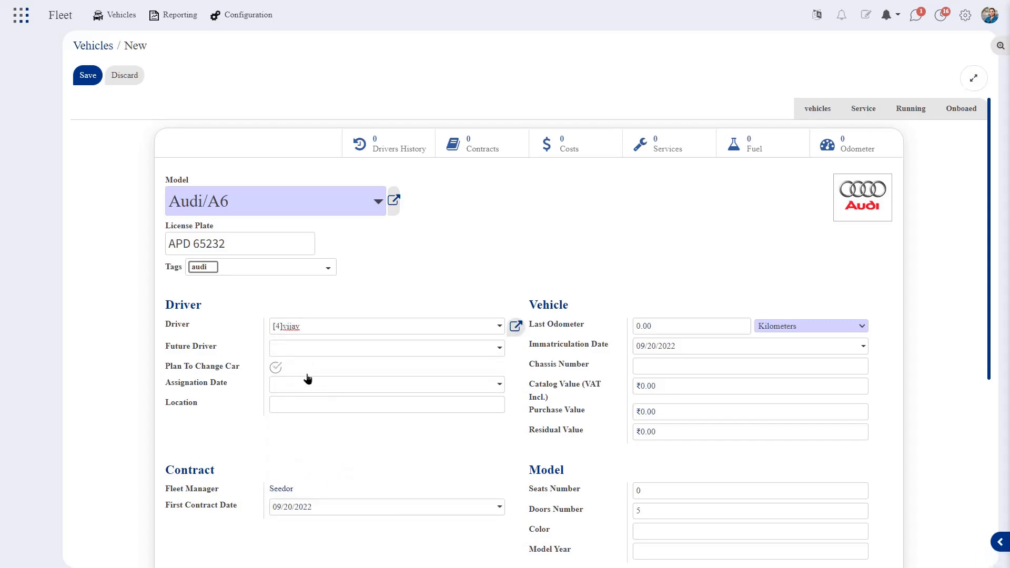
{"action": "left_click", "coordinate": [322, 348]}
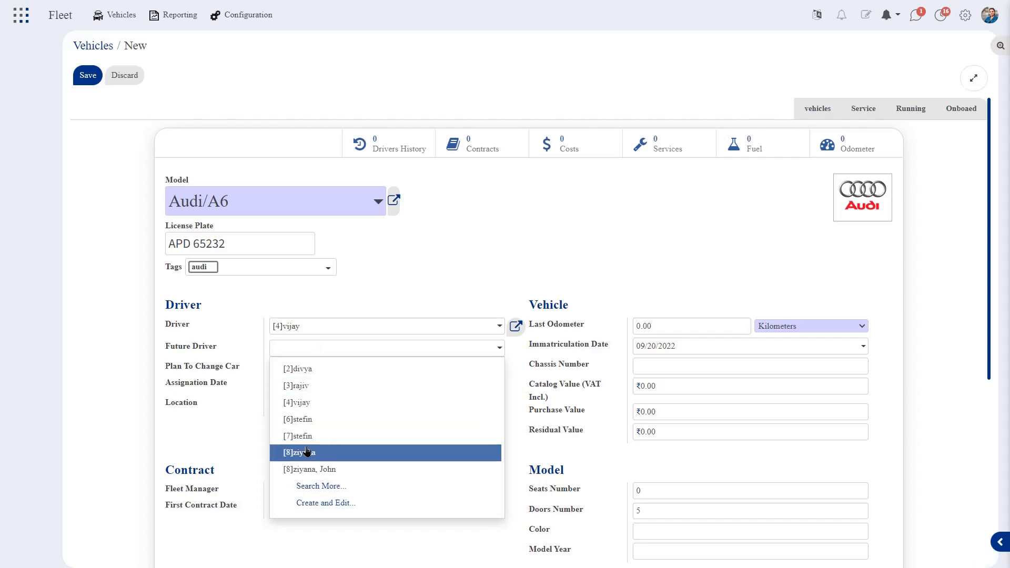
{"action": "left_click", "coordinate": [307, 451]}
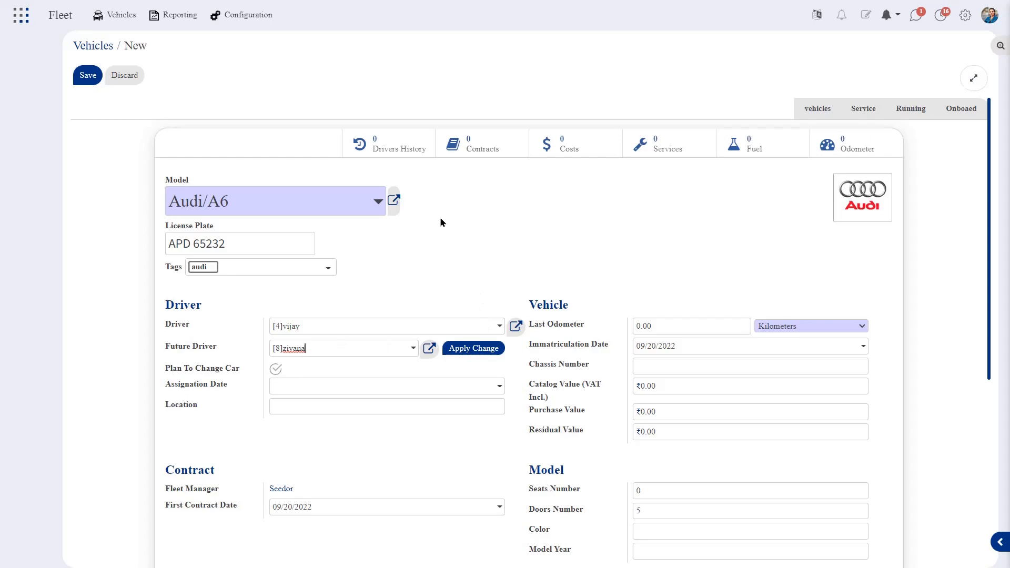
Apply the driver change so that the future driver becomes the vehicle's current driver.
{"action": "scroll", "coordinate": [441, 222], "scroll_direction": "down", "scroll_amount": 2}
{"action": "scroll", "coordinate": [440, 222], "scroll_direction": "up", "scroll_amount": 1}
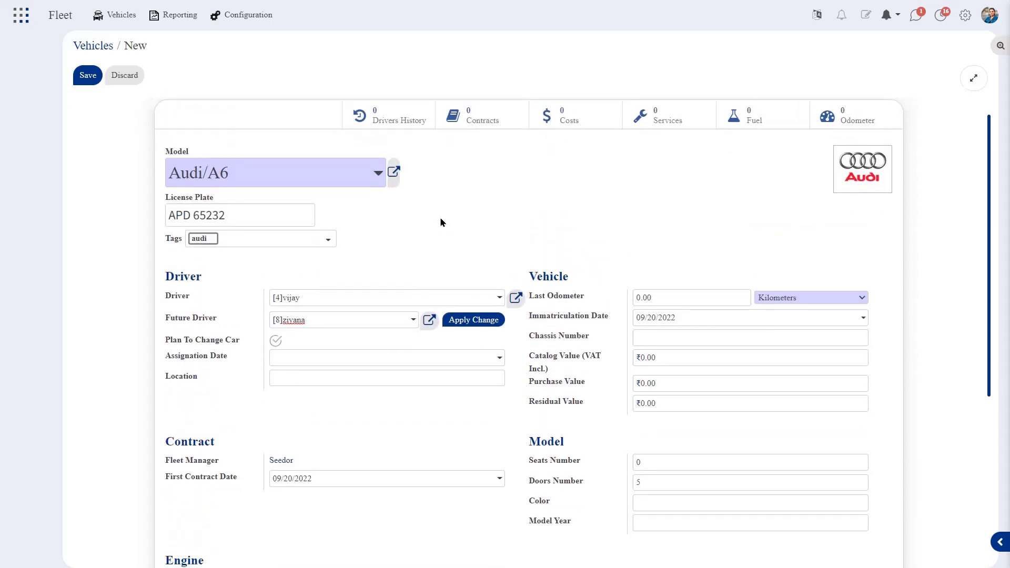
{"action": "left_click", "coordinate": [475, 326]}
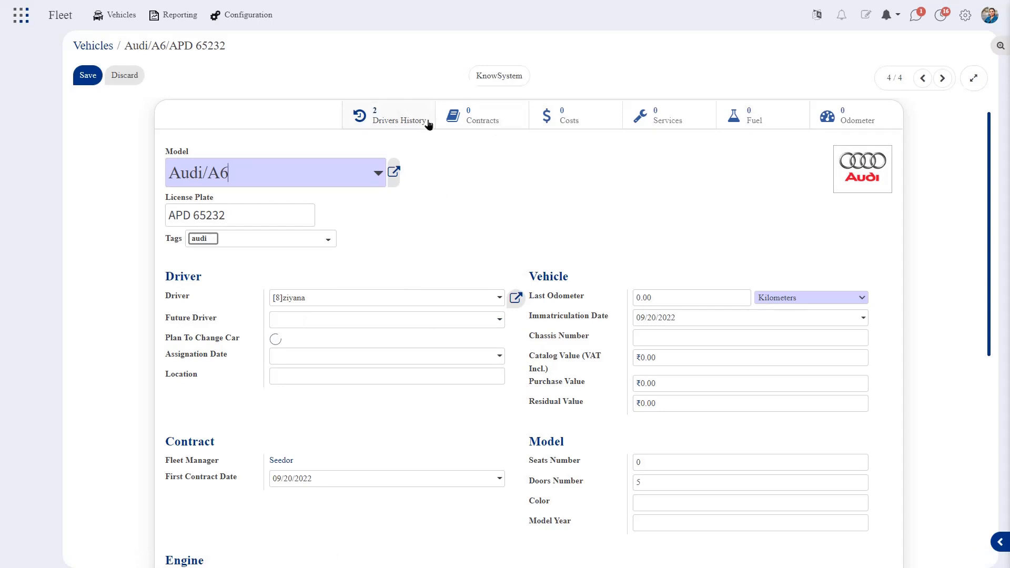
Assign an existing contact as the new future driver and mark the vehicle as planned to change car.
{"action": "left_click", "coordinate": [286, 320]}
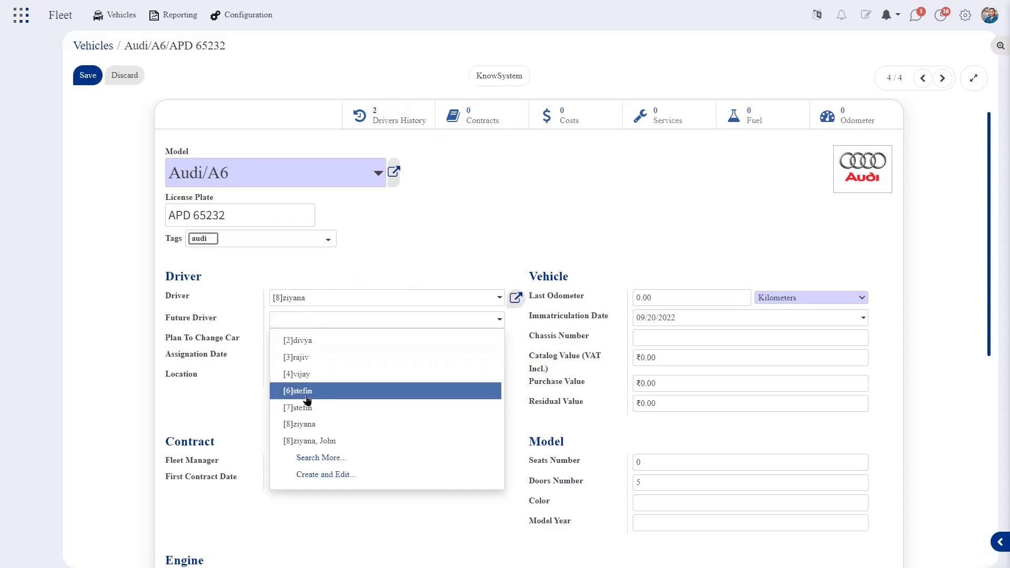
{"action": "left_click", "coordinate": [312, 391]}
{"action": "scroll", "coordinate": [178, 371], "scroll_direction": "down", "scroll_amount": 2}
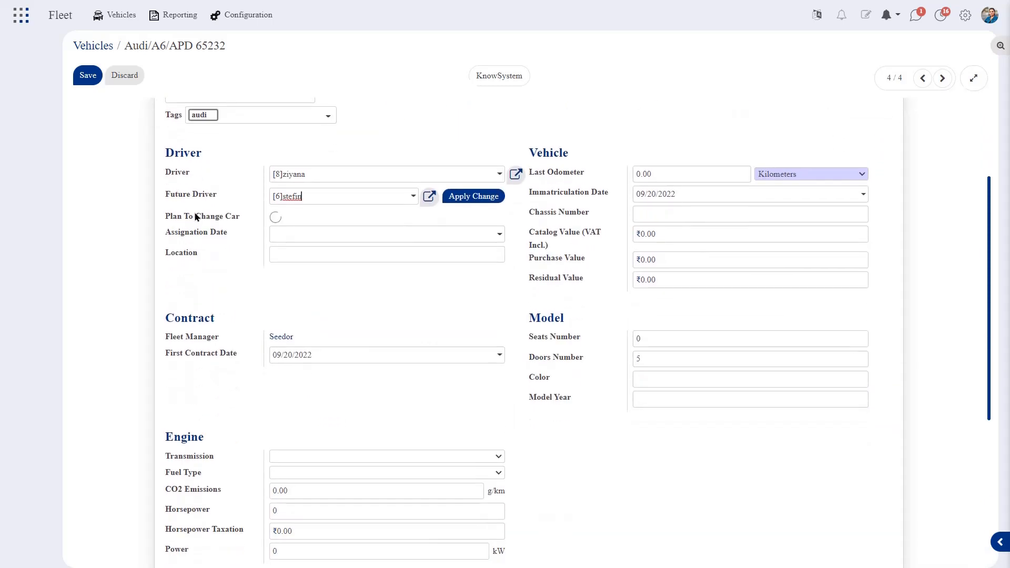
{"action": "left_click", "coordinate": [276, 217]}
Set the driver assignation date to 09/23/2022 and the vehicle location to India.
{"action": "left_click", "coordinate": [303, 237]}
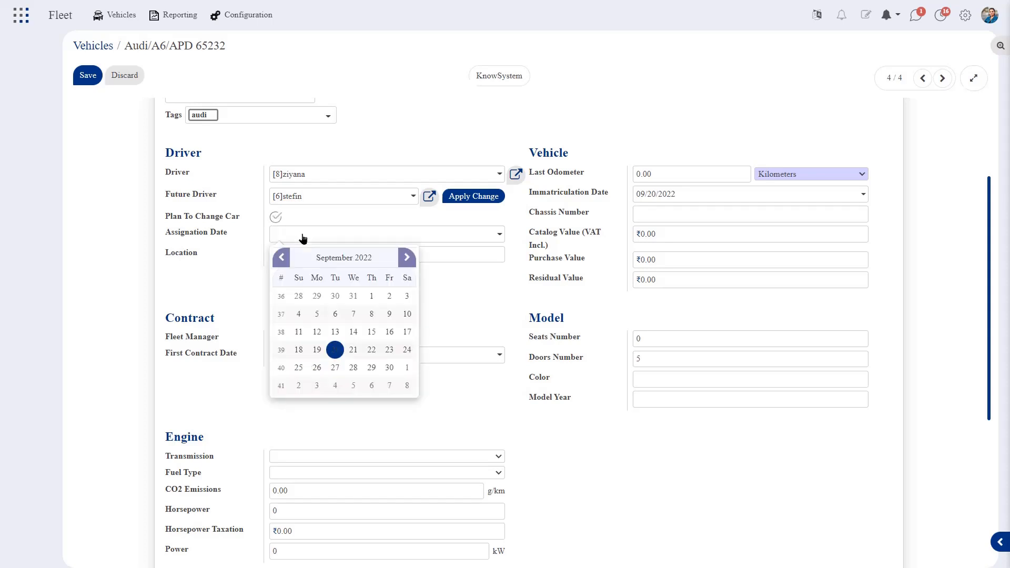
{"action": "left_click", "coordinate": [384, 352]}
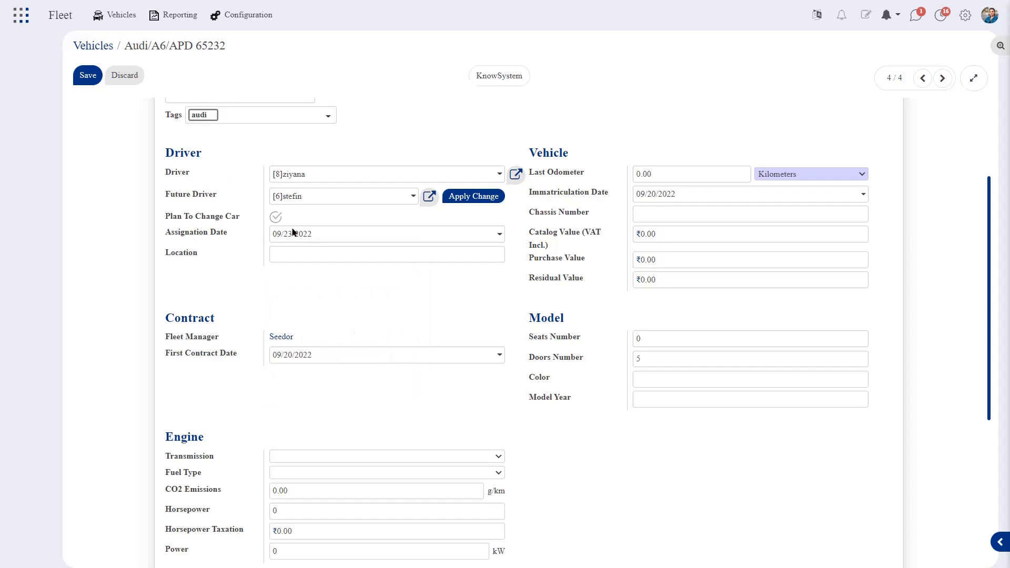
{"action": "left_click", "coordinate": [293, 253]}
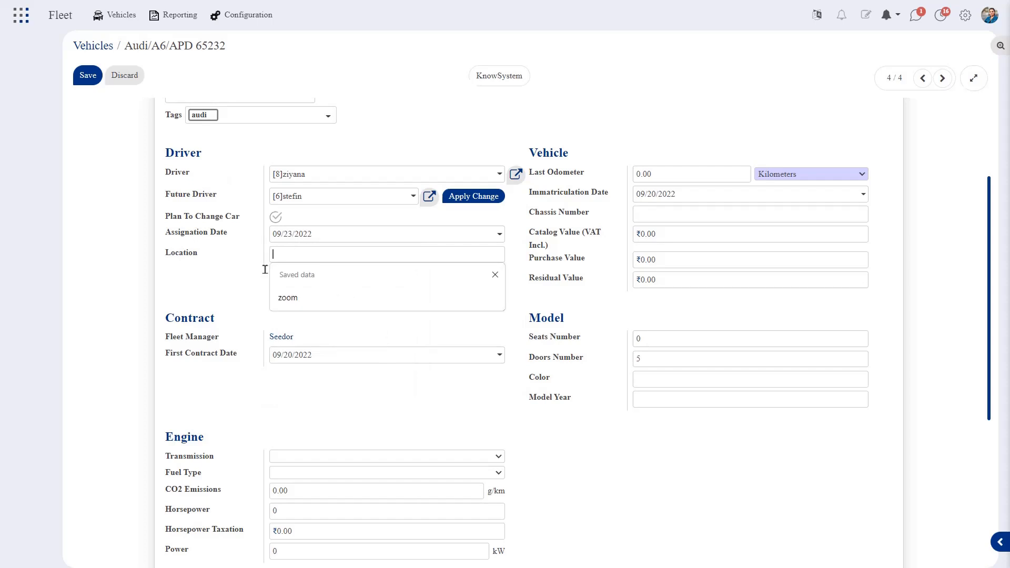
{"action": "type", "text": "India"}
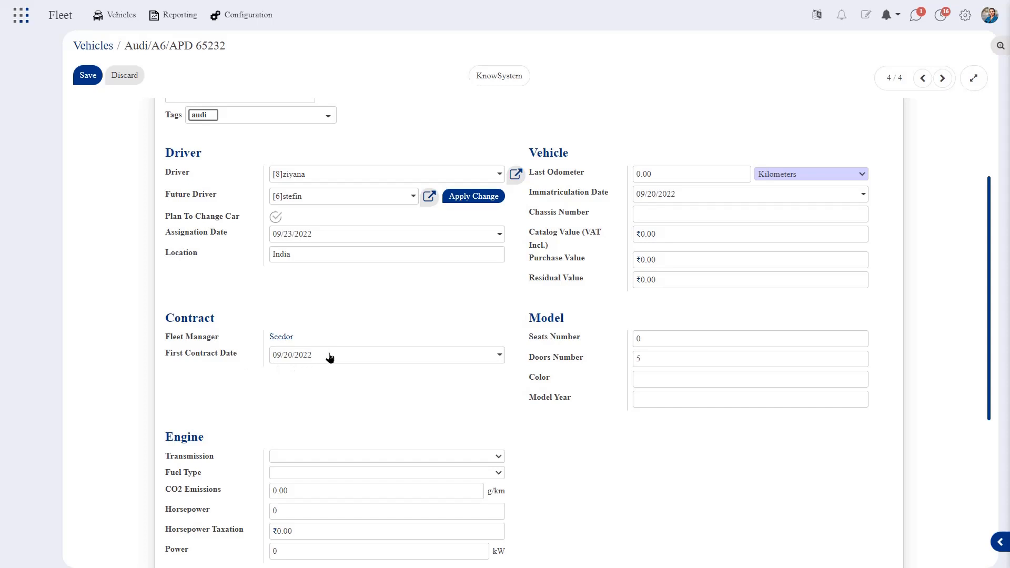
Set the vehicle's last odometer to 3000 kilometers and its catalog value to ₹900,000.
{"action": "scroll", "coordinate": [624, 205], "scroll_direction": "up", "scroll_amount": 1}
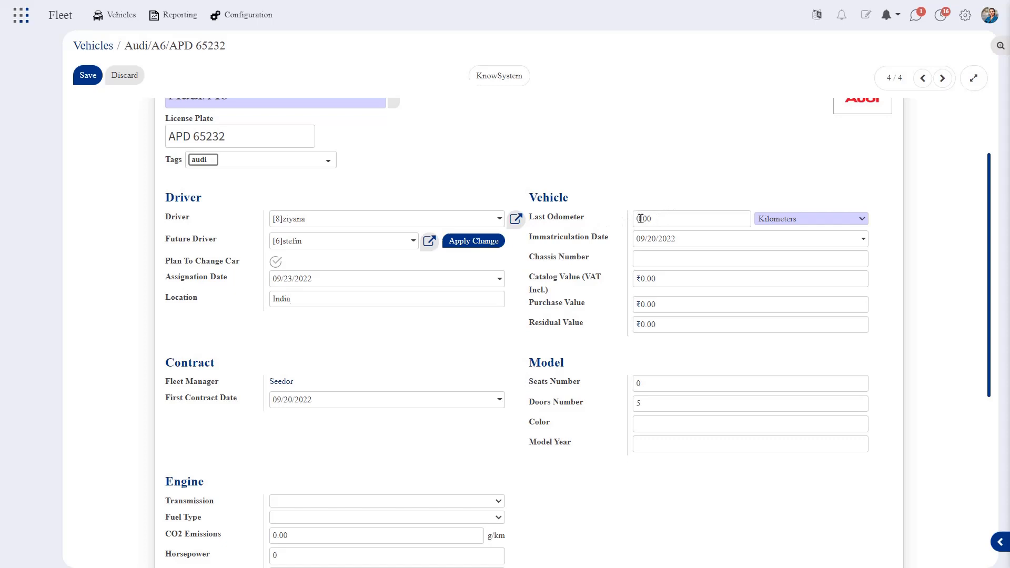
{"action": "key", "text": "BackSpace"}
{"action": "type", "text": "3000"}
{"action": "left_click", "coordinate": [684, 241]}
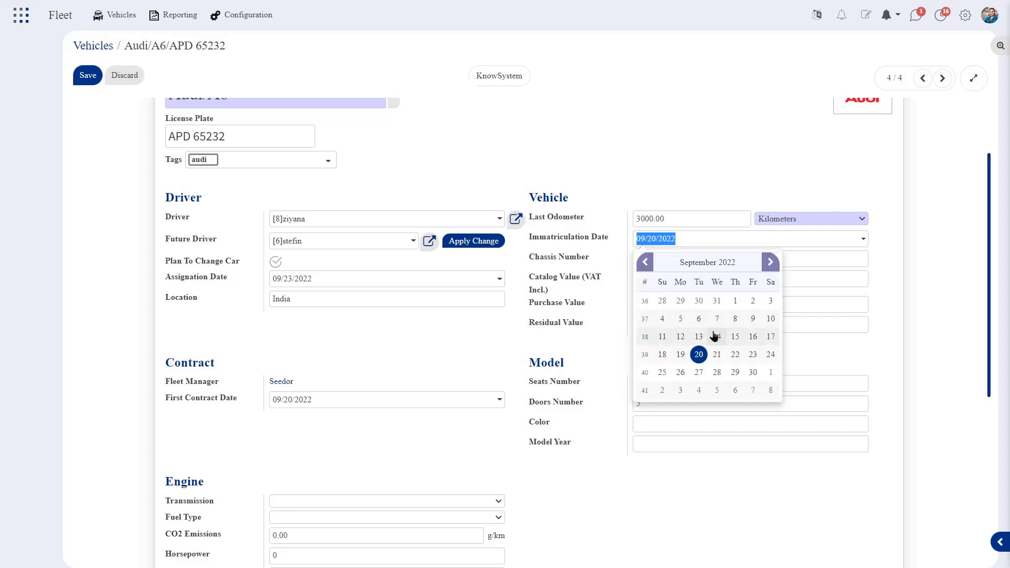
{"action": "left_click", "coordinate": [682, 241]}
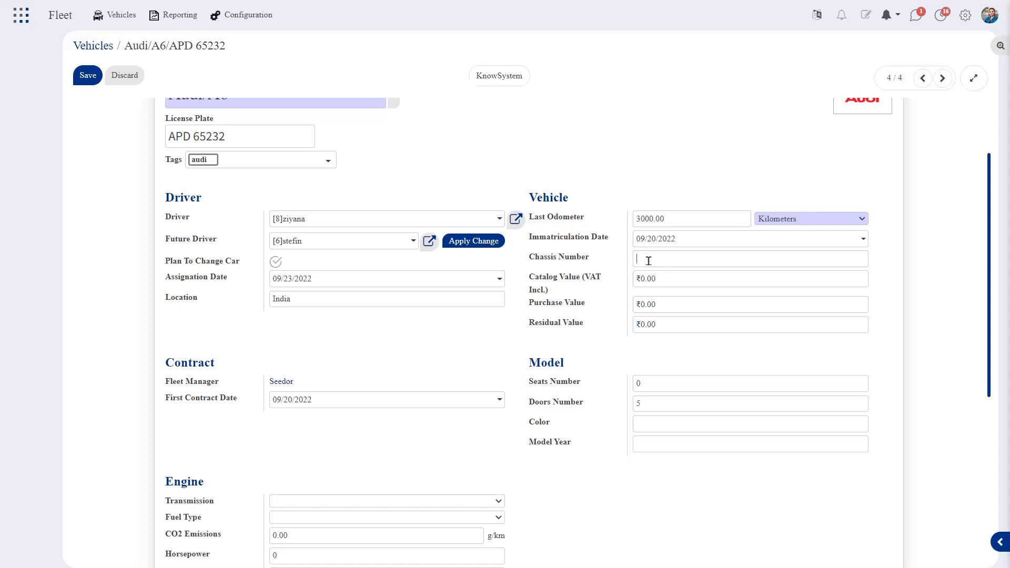
{"action": "scroll", "coordinate": [648, 260], "scroll_direction": "down", "scroll_amount": 2}
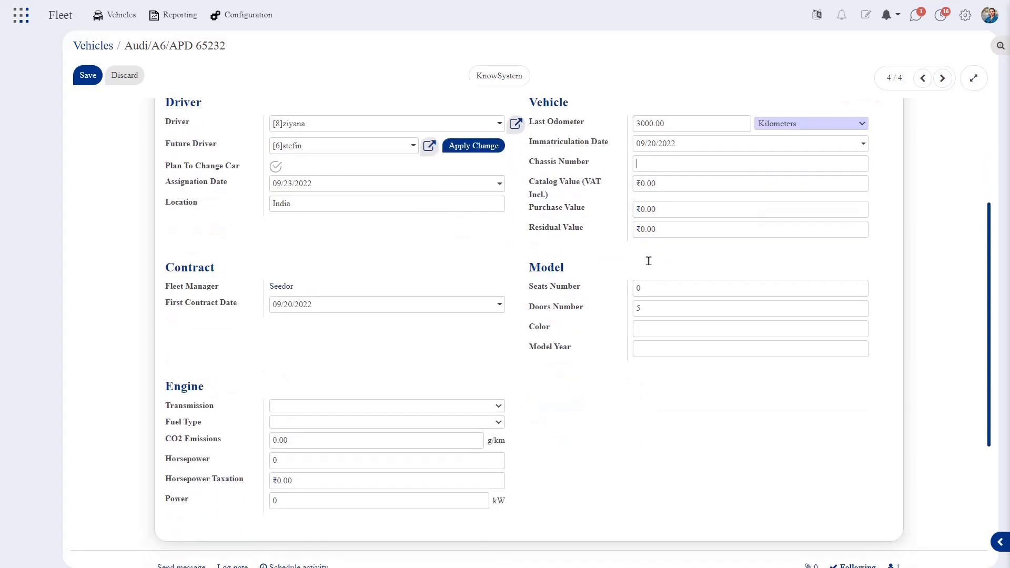
{"action": "left_click", "coordinate": [644, 187]}
{"action": "type", "text": "90000"}
Fill in the model details with 5 seats, the color red and model year 2013.
{"action": "scroll", "coordinate": [572, 246], "scroll_direction": "down", "scroll_amount": 2}
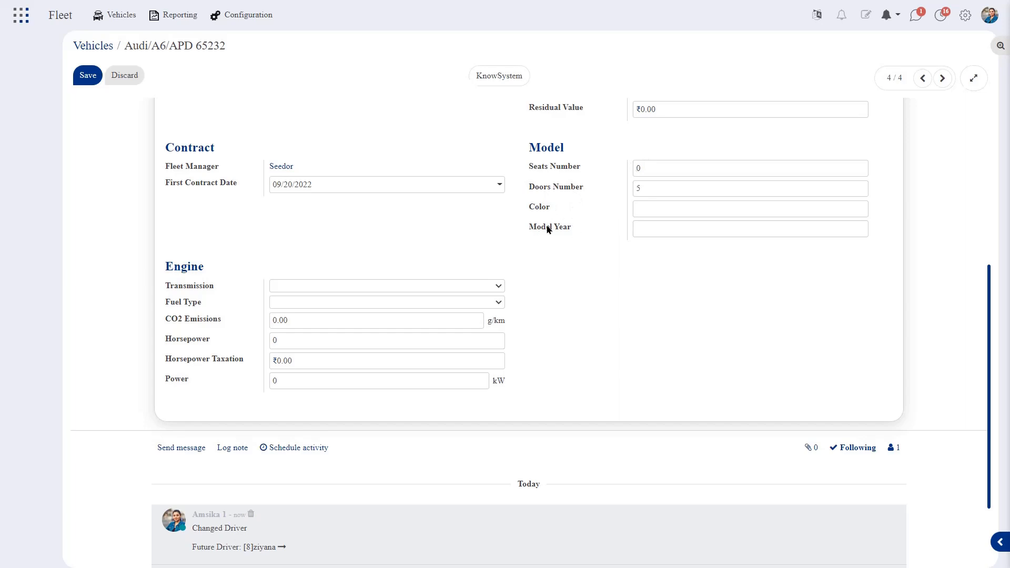
{"action": "left_click", "coordinate": [645, 173]}
{"action": "key", "text": "BackSpace"}
{"action": "type", "text": "5"}
{"action": "left_click", "coordinate": [641, 208]}
{"action": "type", "text": "red"}
{"action": "left_click", "coordinate": [659, 232]}
{"action": "type", "text": "2"}
{"action": "type", "text": "033"}
{"action": "key", "text": "BackSpace"}
{"action": "key", "text": "BackSpace"}
{"action": "type", "text": "13"}
Set the engine's fuel type to Diesel and its transmission to Manual.
{"action": "scroll", "coordinate": [296, 255], "scroll_direction": "down", "scroll_amount": 2}
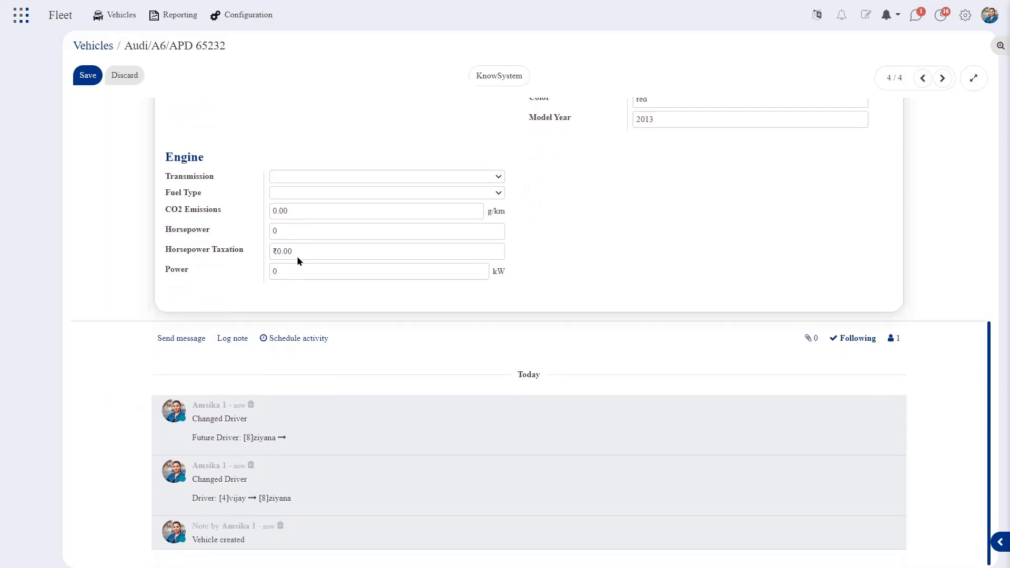
{"action": "scroll", "coordinate": [296, 255], "scroll_direction": "up", "scroll_amount": 2}
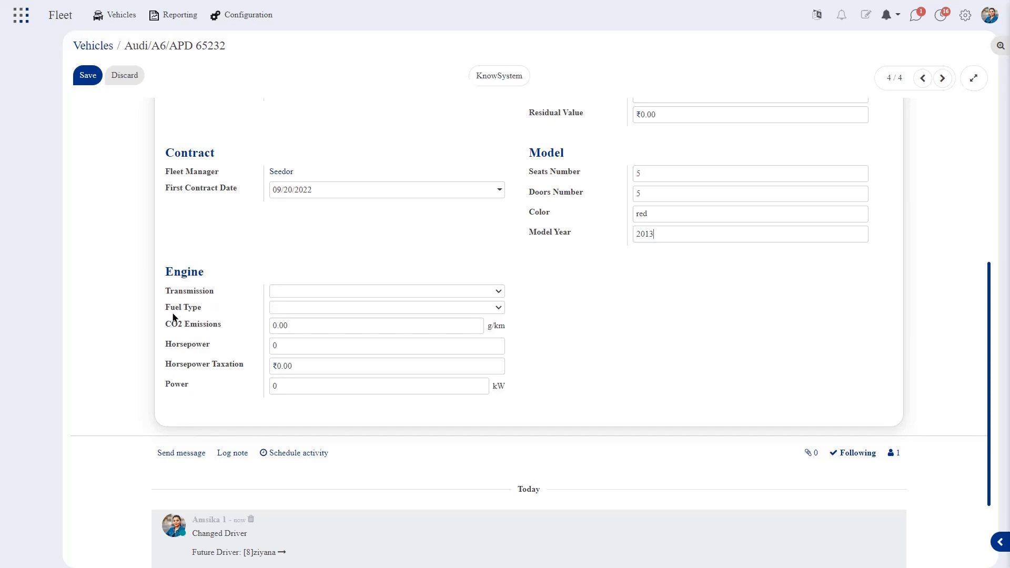
{"action": "left_click", "coordinate": [296, 307]}
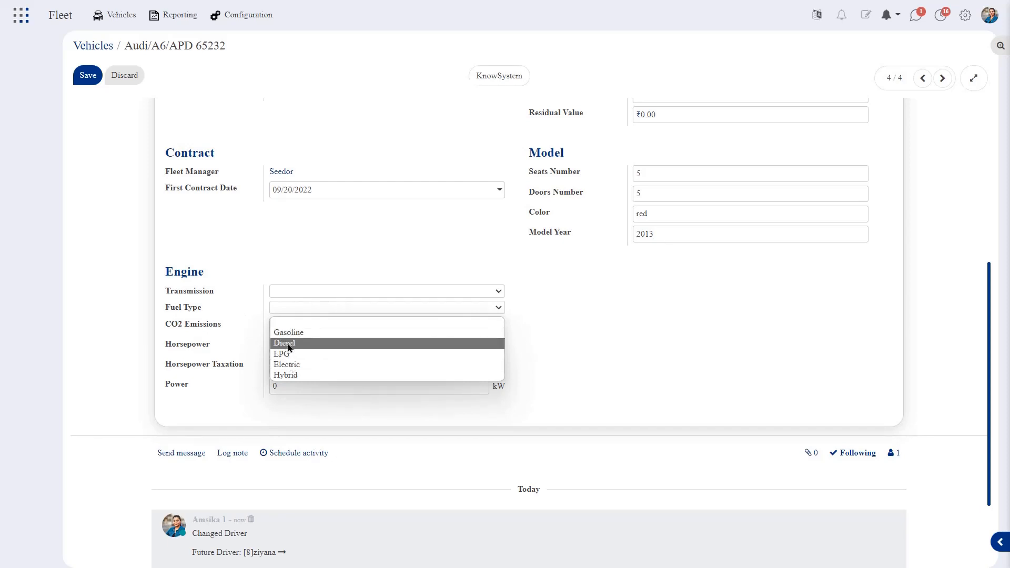
{"action": "left_click", "coordinate": [288, 343]}
{"action": "left_click", "coordinate": [287, 290]}
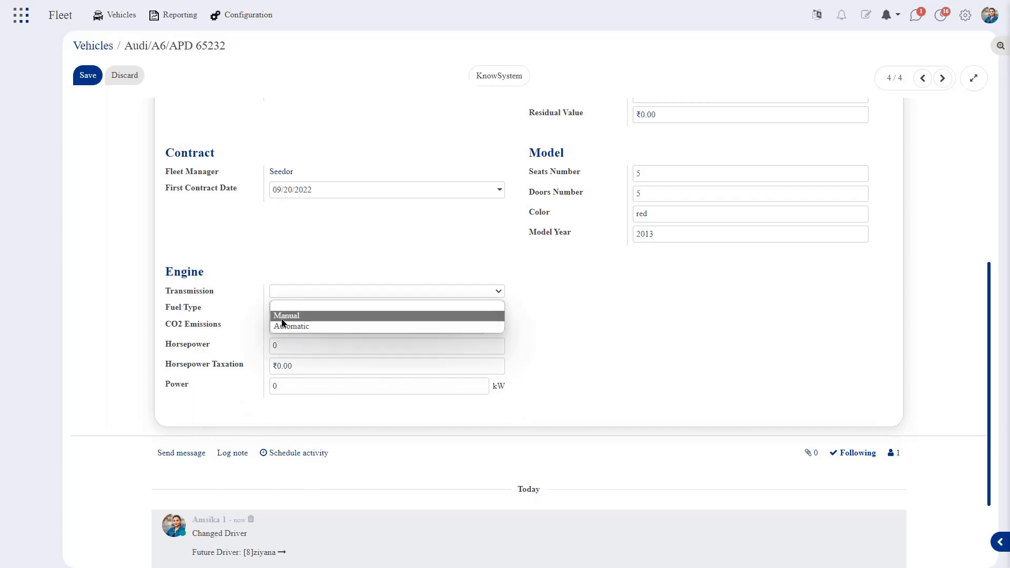
{"action": "left_click", "coordinate": [284, 316]}
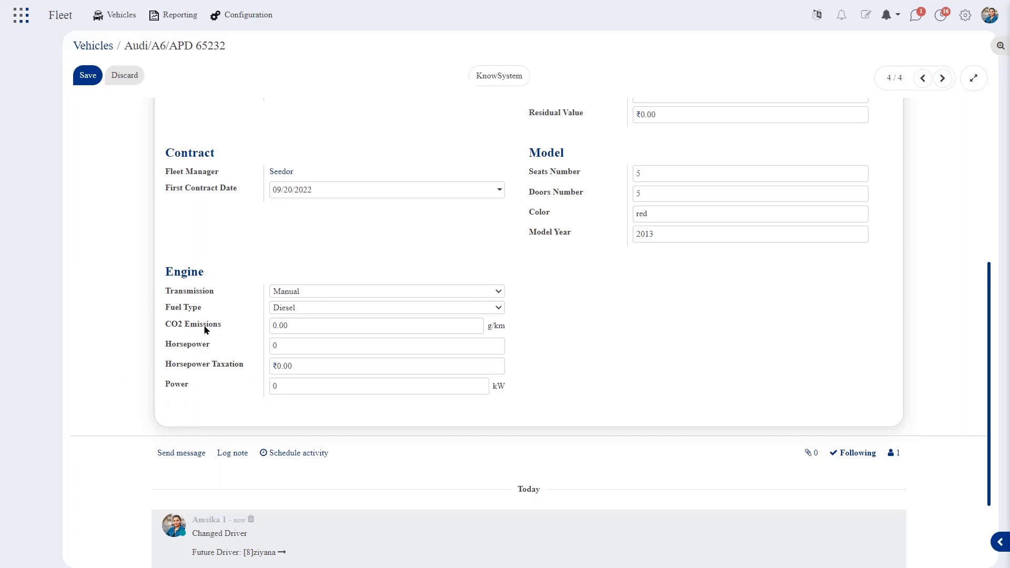
Save the vehicle record and review its drivers history, returning to the record.
{"action": "scroll", "coordinate": [205, 326], "scroll_direction": "up", "scroll_amount": 2}
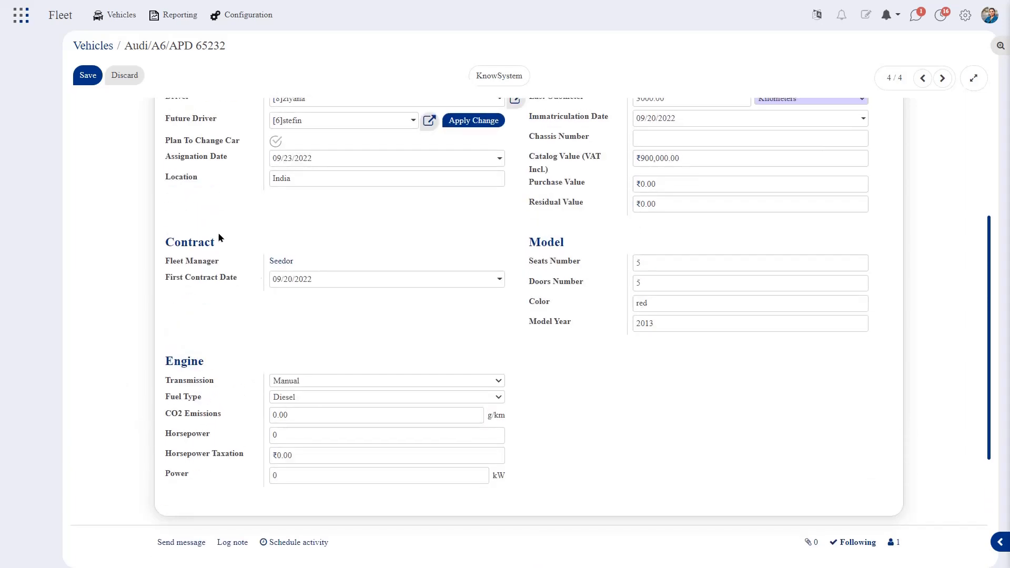
{"action": "scroll", "coordinate": [280, 363], "scroll_direction": "down", "scroll_amount": 5}
{"action": "scroll", "coordinate": [281, 366], "scroll_direction": "up", "scroll_amount": 10}
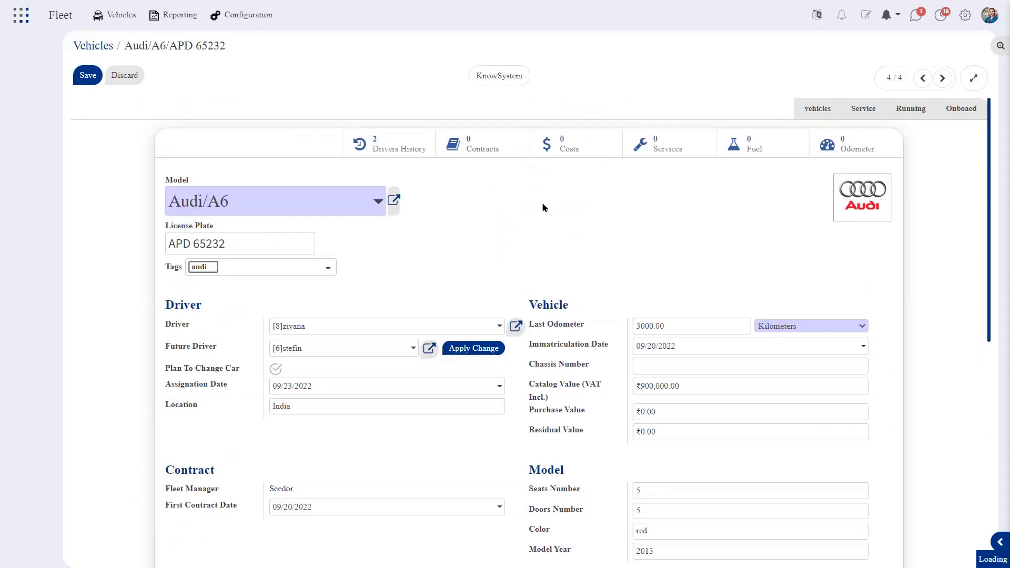
{"action": "left_click", "coordinate": [398, 154]}
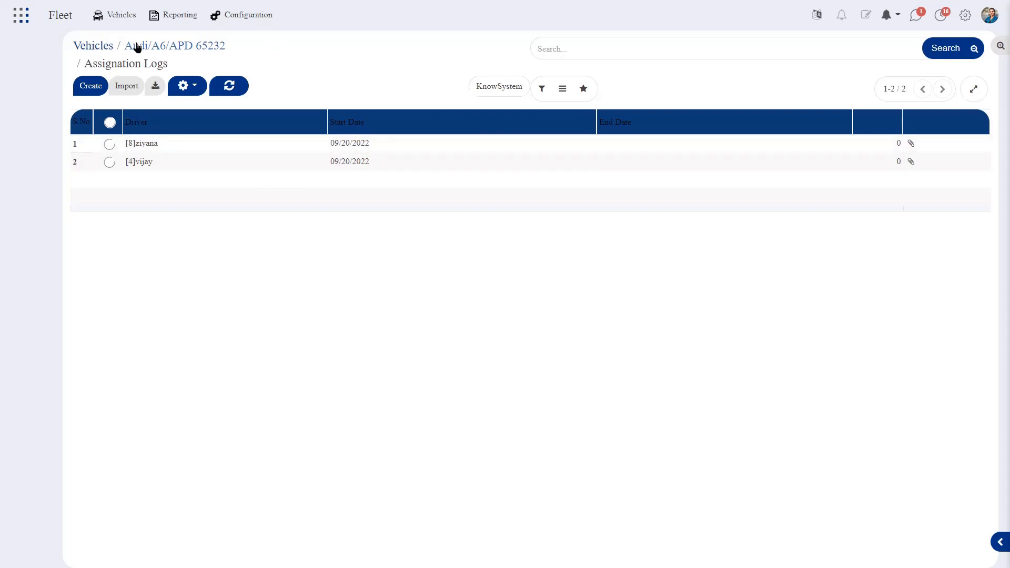
{"action": "left_click", "coordinate": [189, 48]}
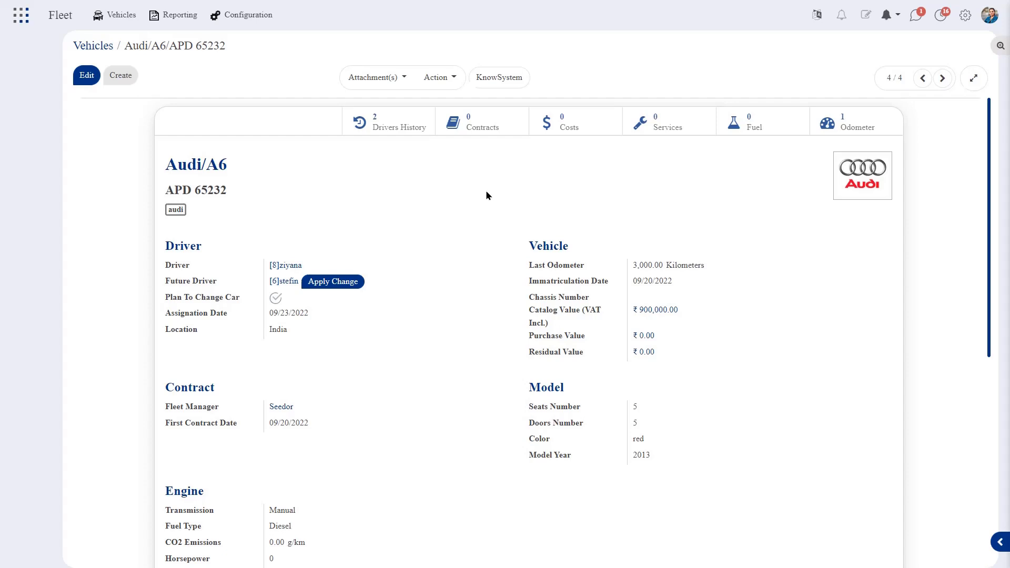
Start a new contract for the Audi/A6 vehicle with the reference CT and the type Yearly.
{"action": "left_click", "coordinate": [479, 125]}
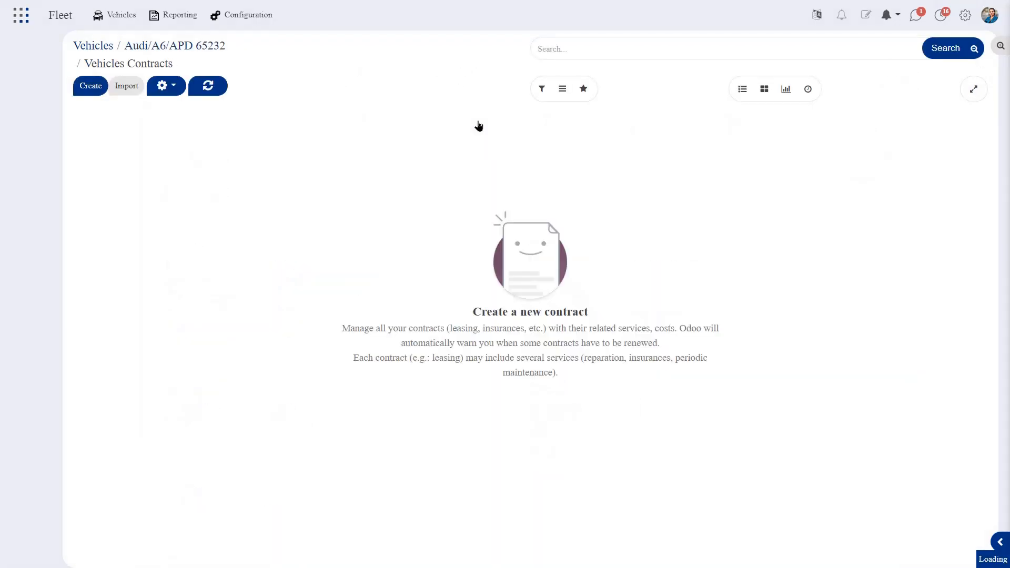
{"action": "left_click", "coordinate": [87, 86]}
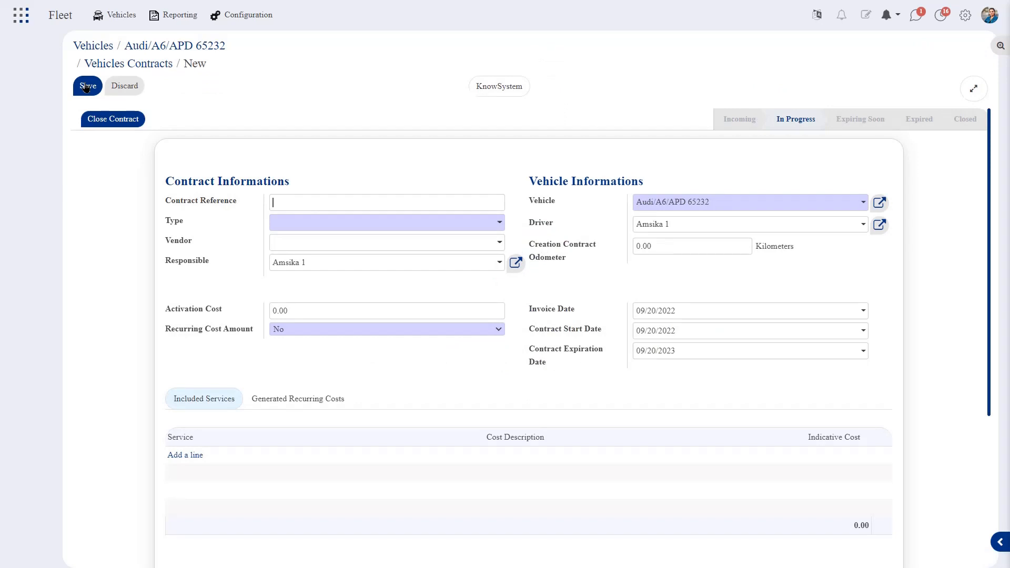
{"action": "left_click", "coordinate": [287, 205]}
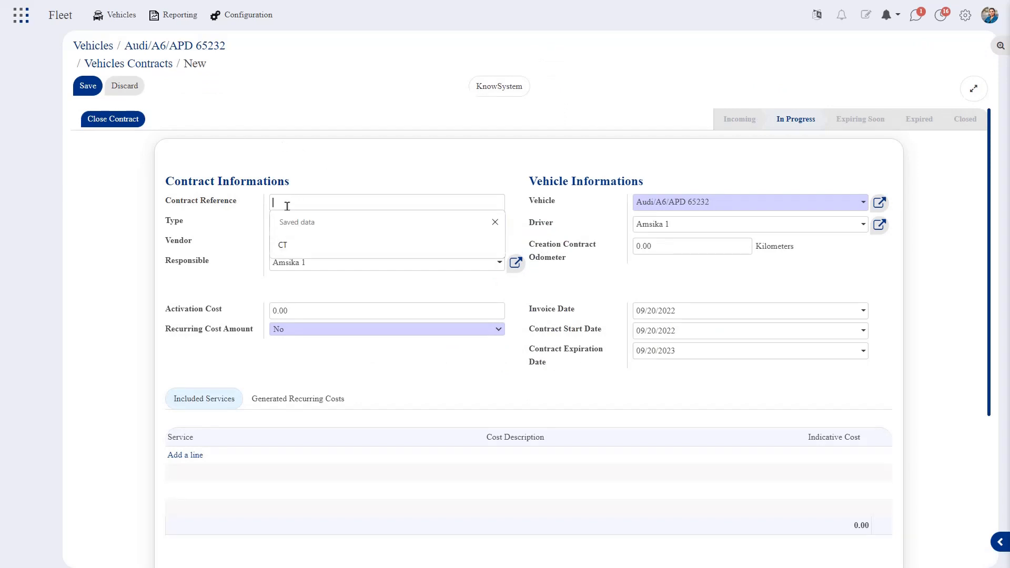
{"action": "left_click", "coordinate": [284, 246]}
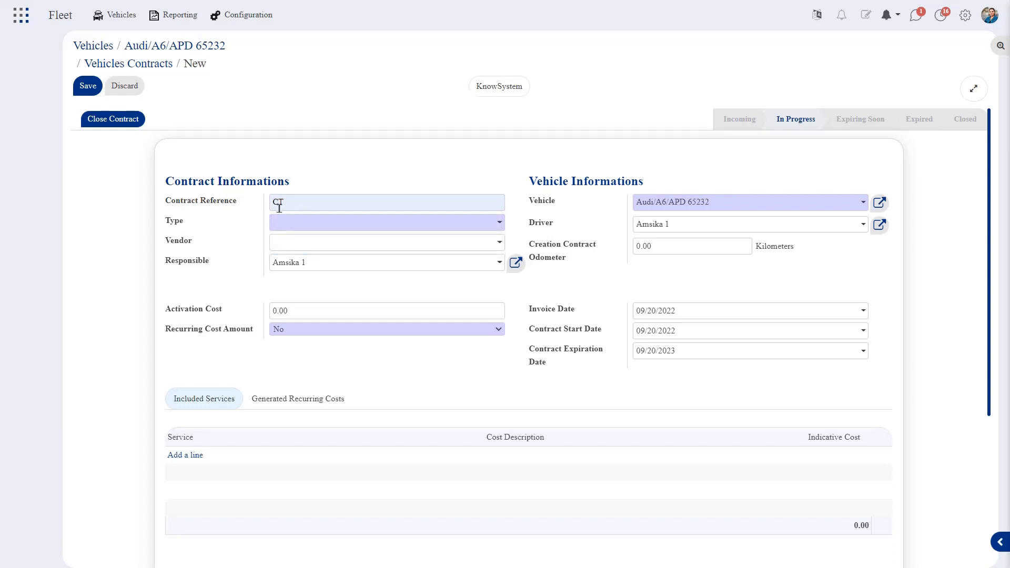
{"action": "left_click", "coordinate": [293, 222]}
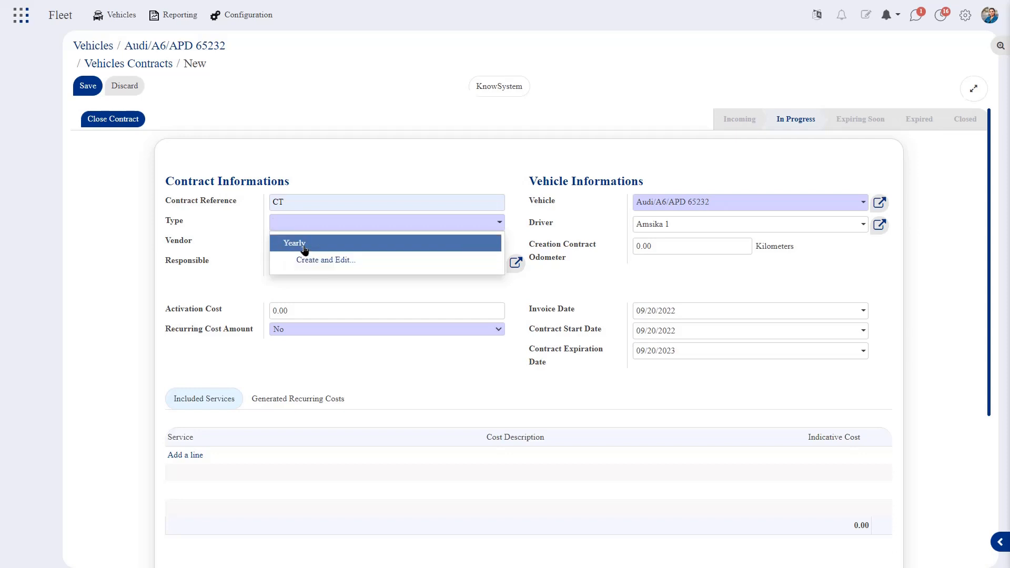
{"action": "left_click", "coordinate": [304, 244]}
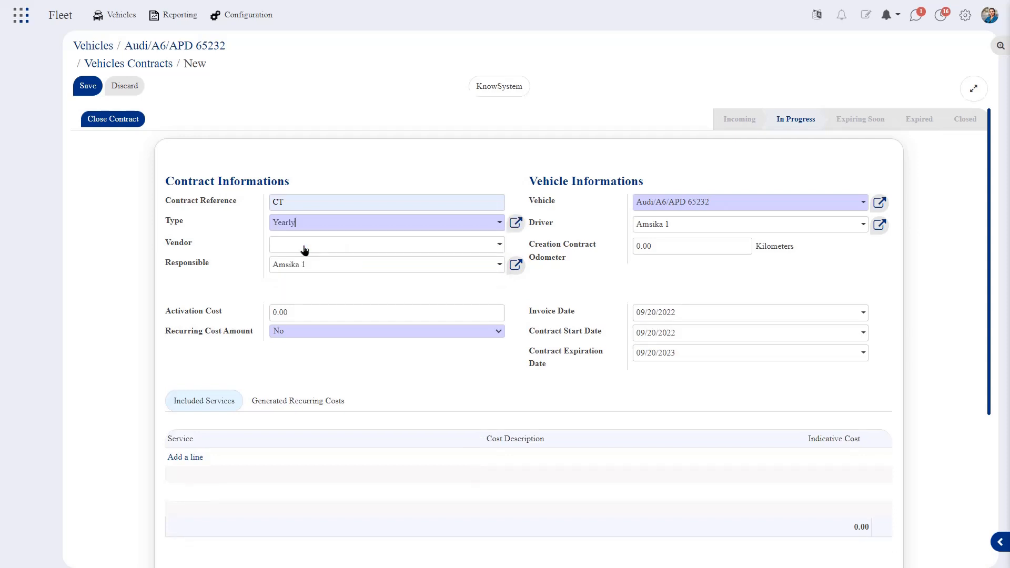
Choose an existing contact from the full vendor list as the contract's vendor.
{"action": "left_click", "coordinate": [305, 250]}
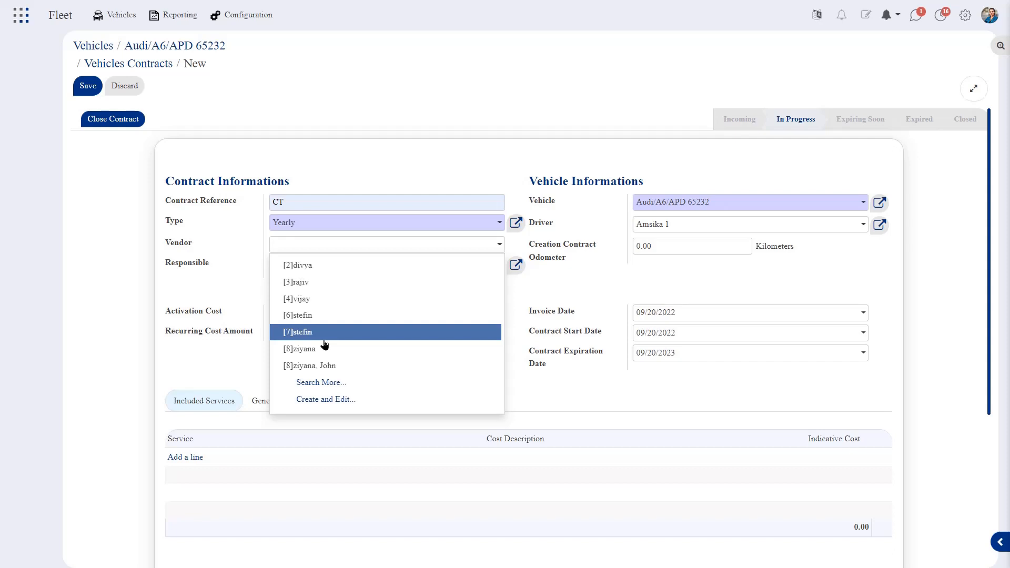
{"action": "left_click", "coordinate": [315, 383]}
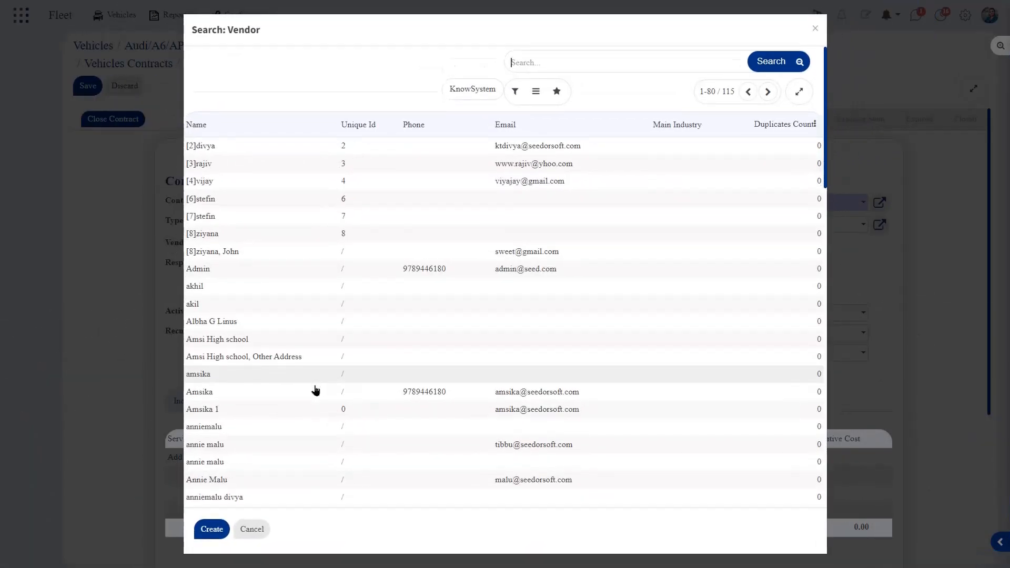
{"action": "scroll", "coordinate": [316, 390], "scroll_direction": "down", "scroll_amount": 10}
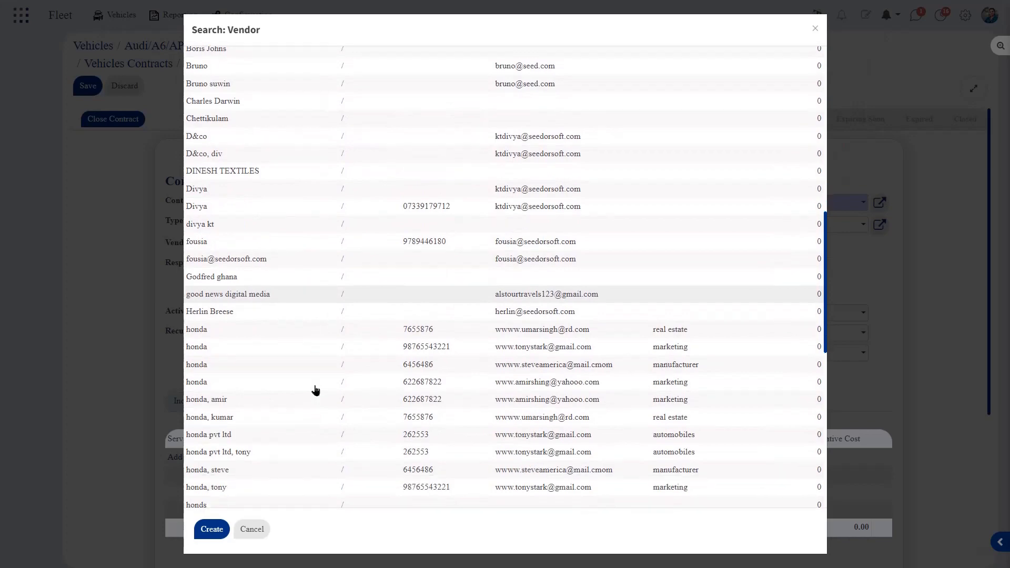
{"action": "scroll", "coordinate": [316, 390], "scroll_direction": "down", "scroll_amount": 4}
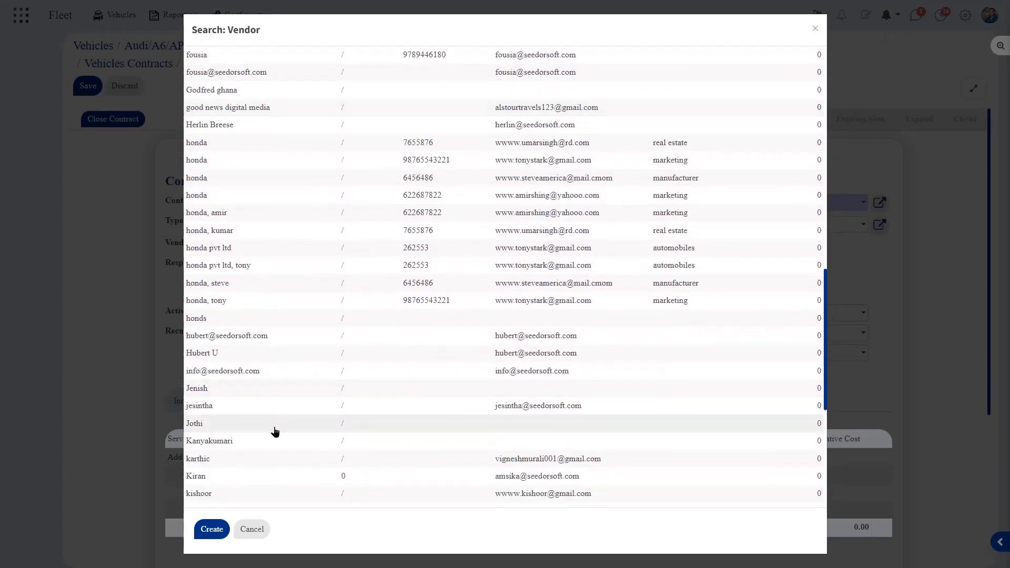
{"action": "left_click", "coordinate": [275, 431]}
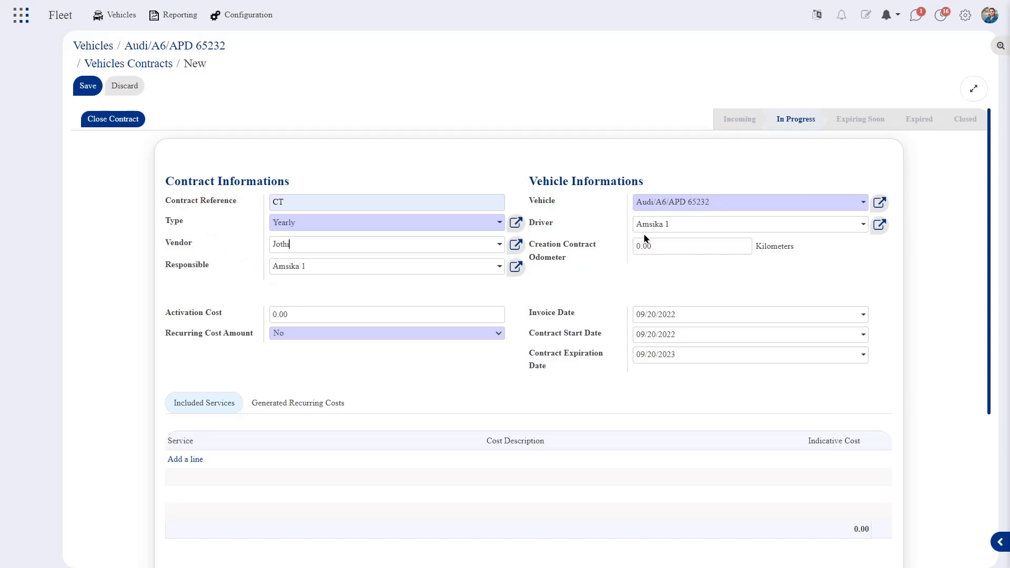
Change the contract's driver to a different existing contact.
{"action": "left_click", "coordinate": [687, 230]}
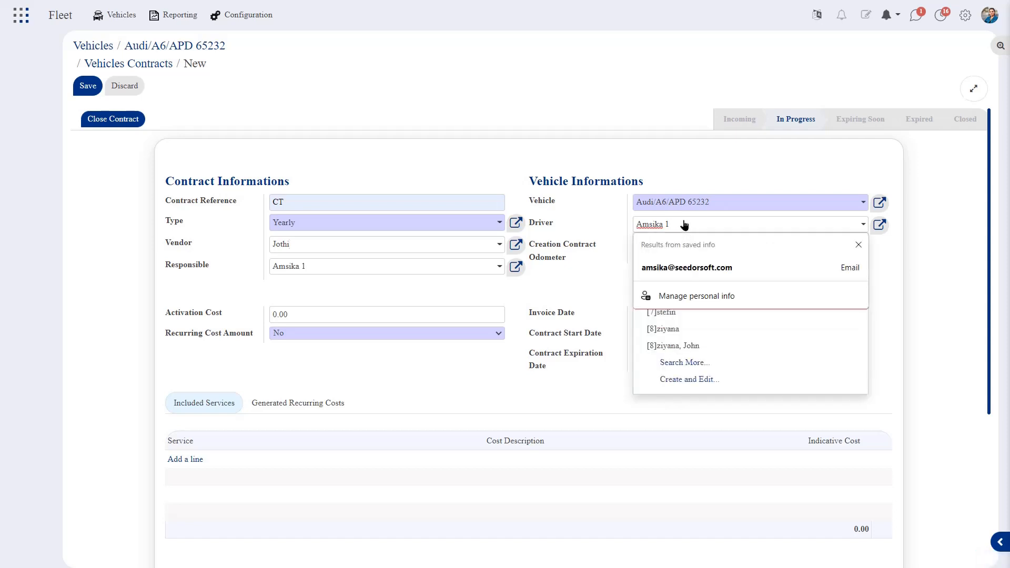
{"action": "left_click", "coordinate": [667, 316]}
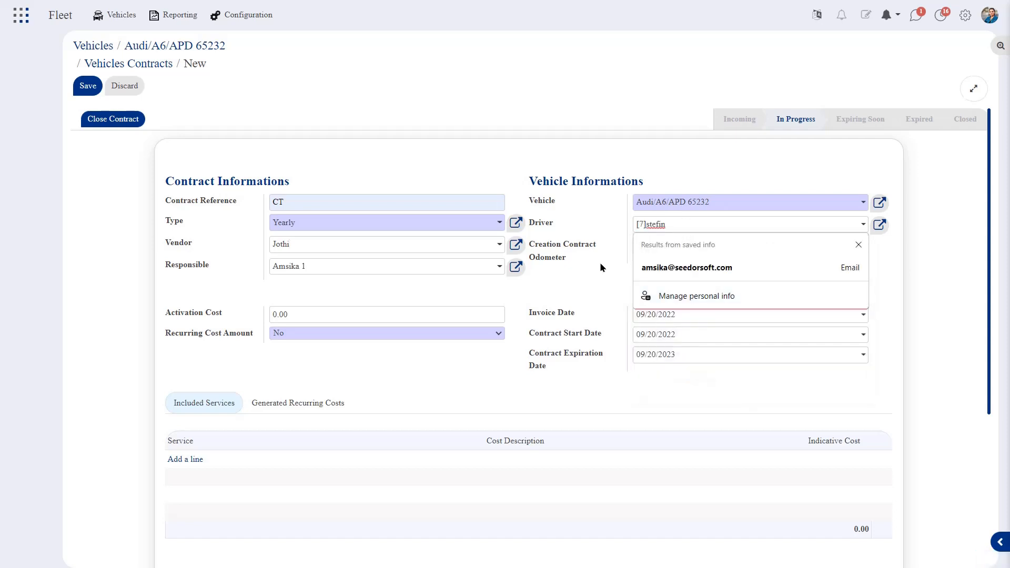
{"action": "left_click", "coordinate": [586, 270]}
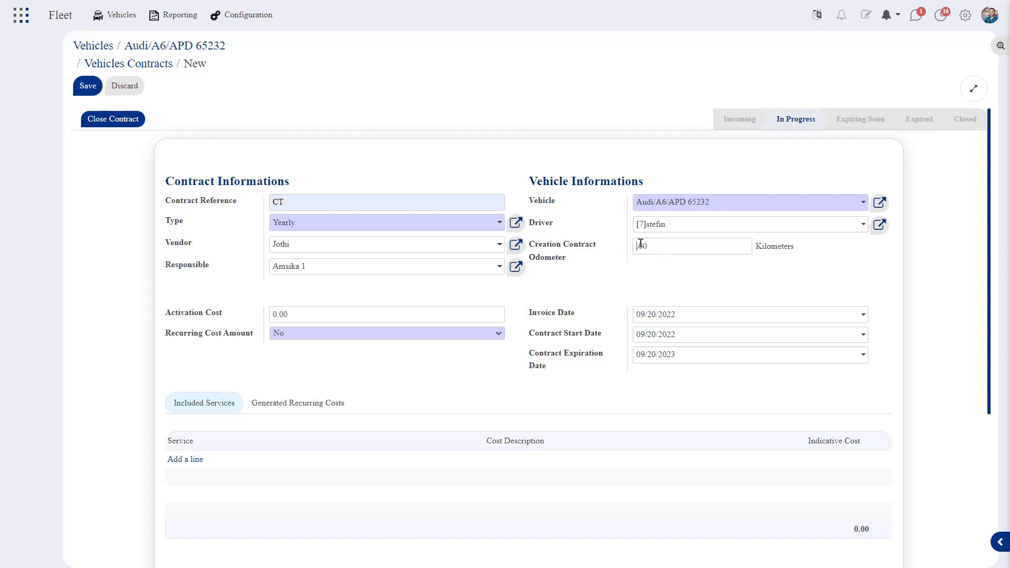
Set the contract's creation odometer to 3500 kilometers and its activation cost to 60000.
{"action": "type", "text": "3500"}
{"action": "left_click", "coordinate": [277, 311]}
{"action": "type", "text": "6000"}
{"action": "scroll", "coordinate": [270, 345], "scroll_direction": "down", "scroll_amount": 3}
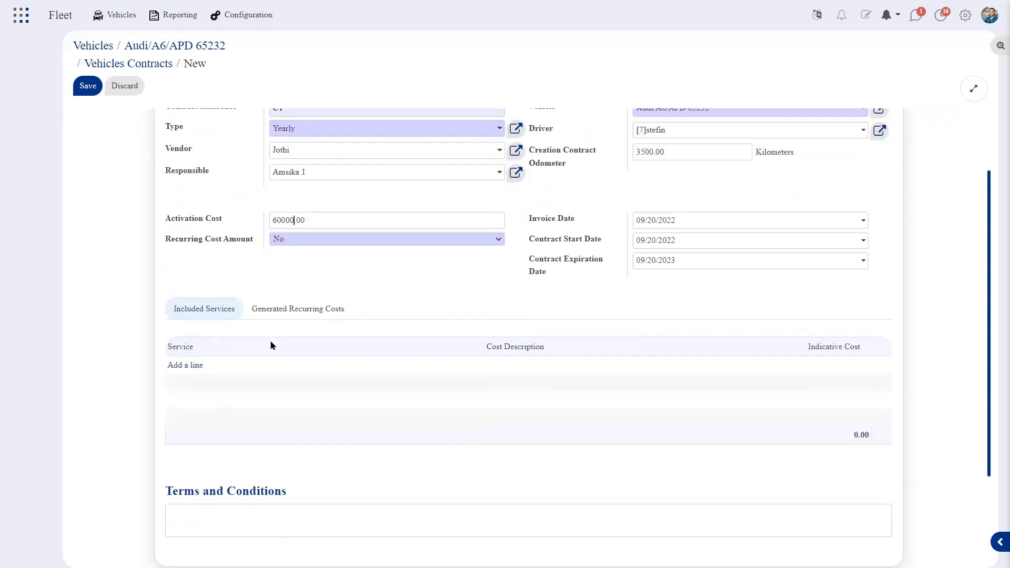
Save the yearly contract and return to the Audi/A6 vehicle record.
{"action": "scroll", "coordinate": [271, 345], "scroll_direction": "up", "scroll_amount": 3}
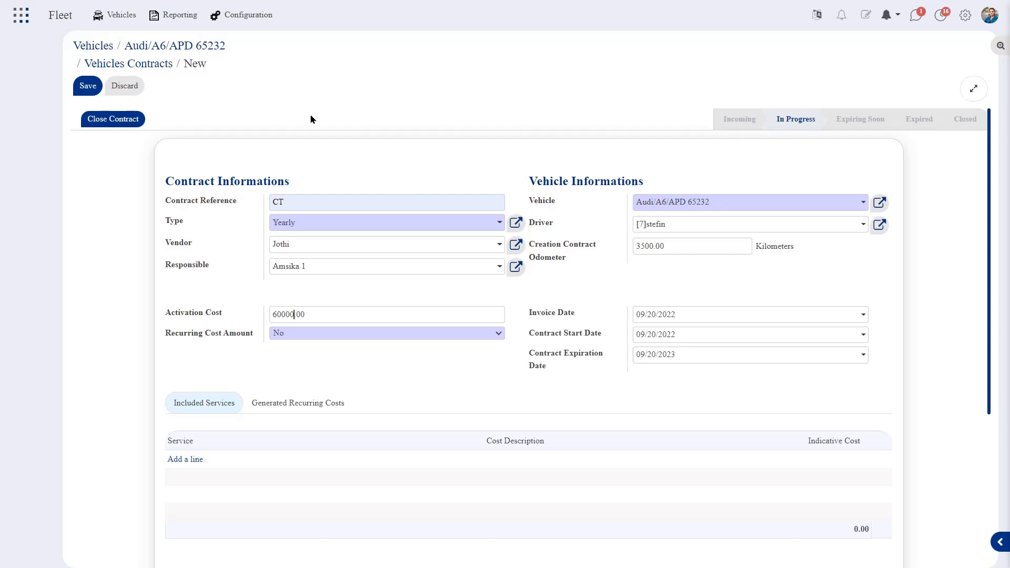
{"action": "left_click", "coordinate": [87, 86]}
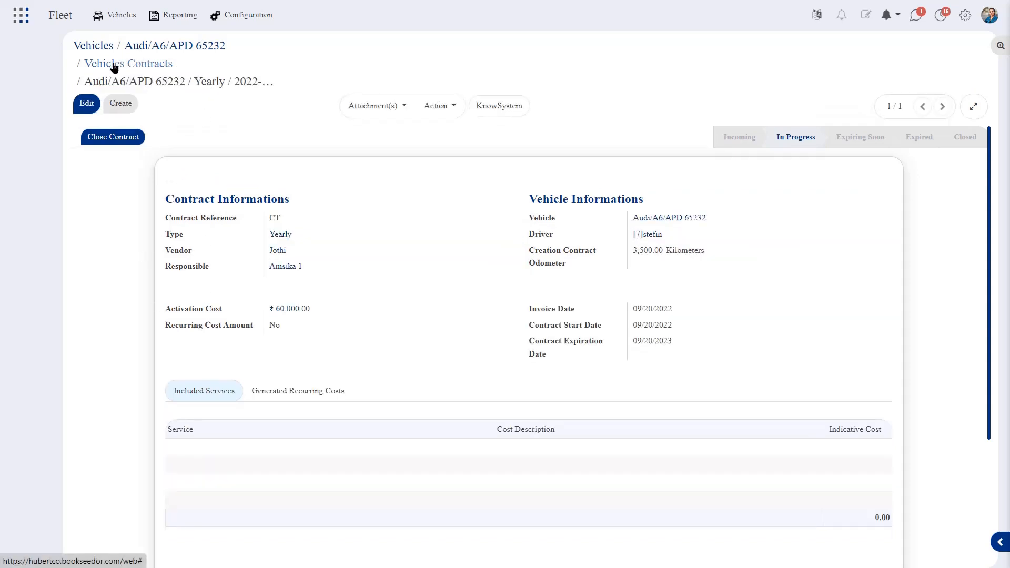
{"action": "left_click", "coordinate": [163, 48]}
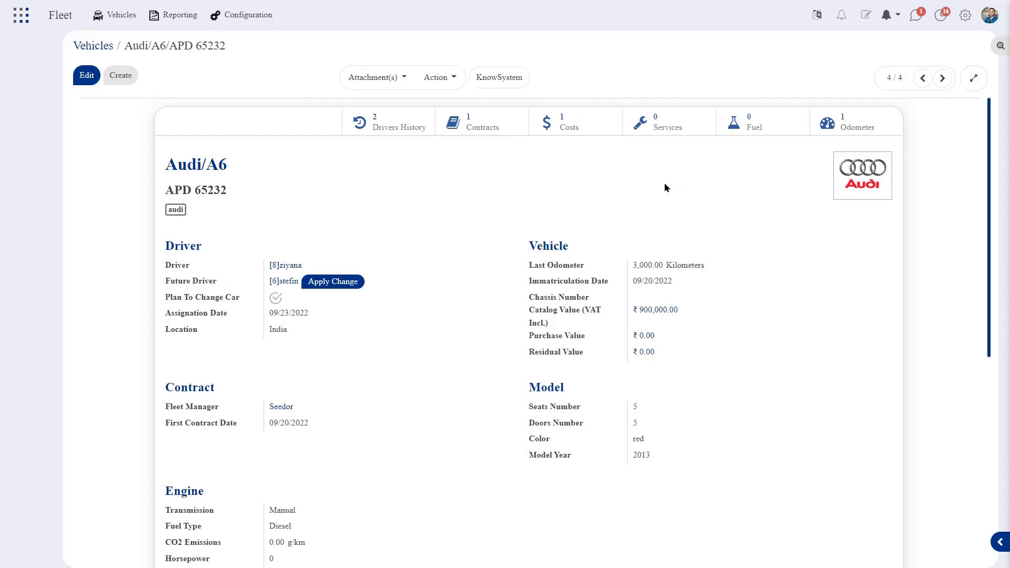
Start a new service log for the Audi/A6 vehicle with the service type brake & clutch services.
{"action": "left_click", "coordinate": [663, 125]}
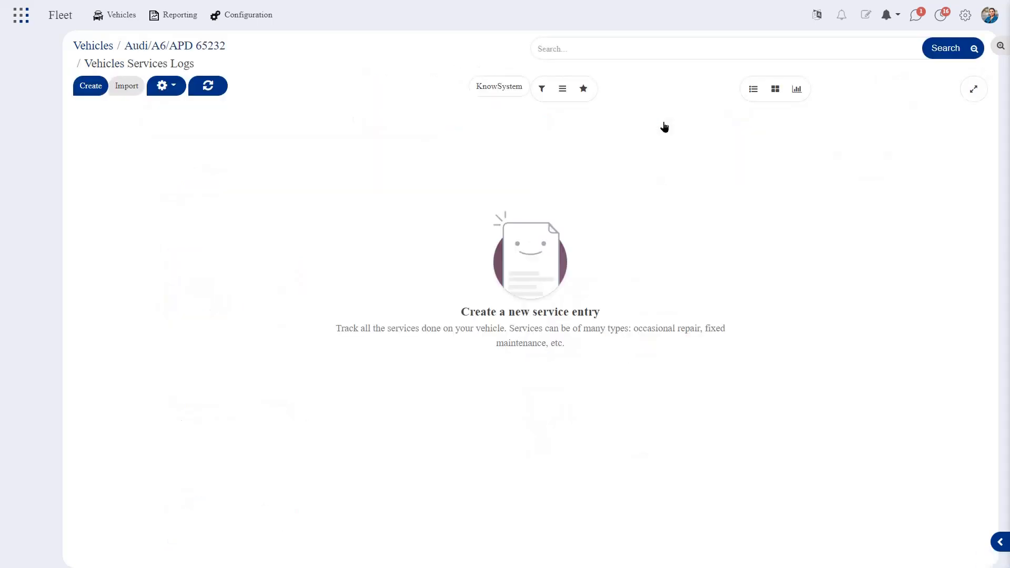
{"action": "left_click", "coordinate": [91, 85]}
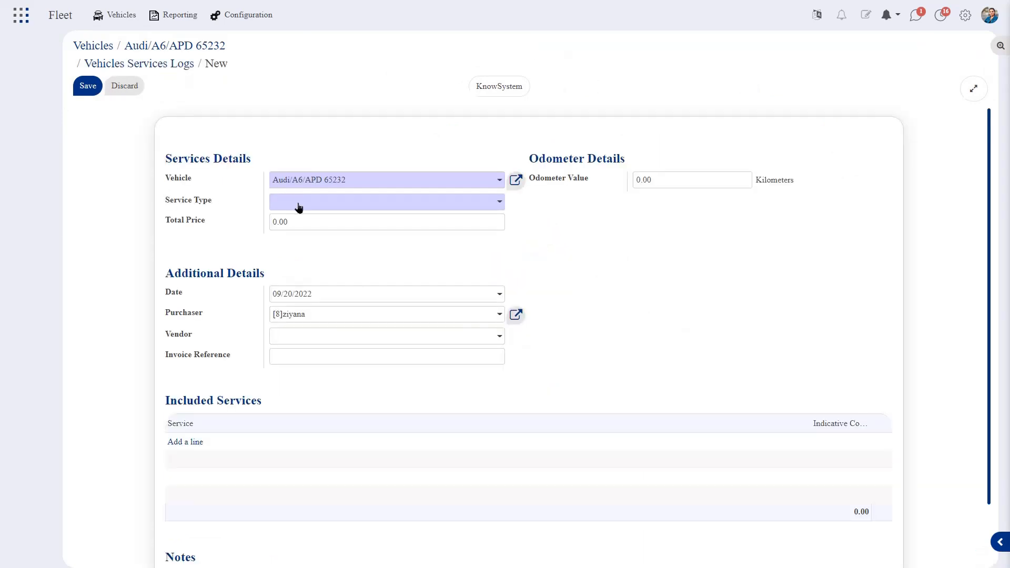
{"action": "left_click", "coordinate": [298, 206]}
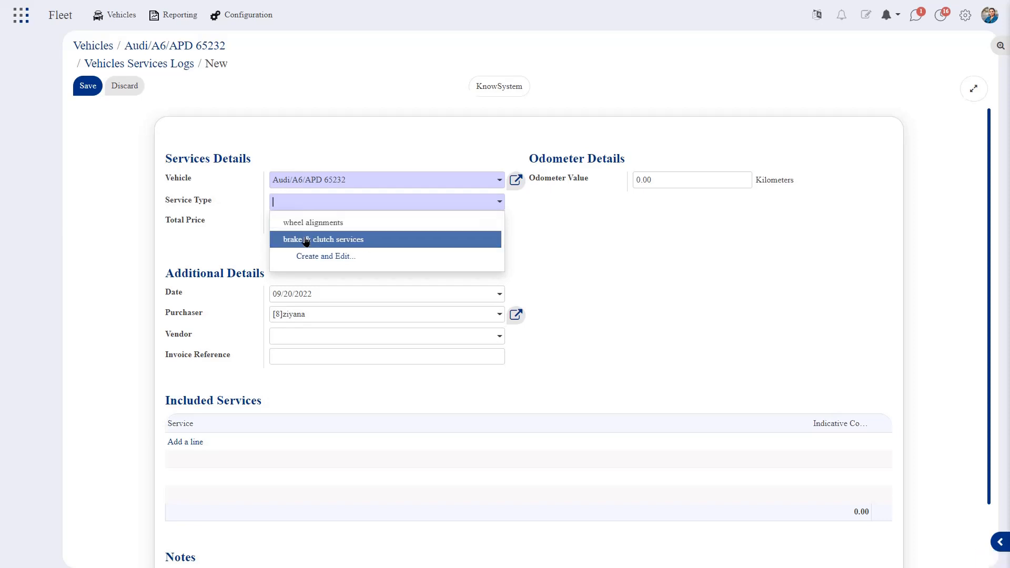
{"action": "left_click", "coordinate": [335, 241]}
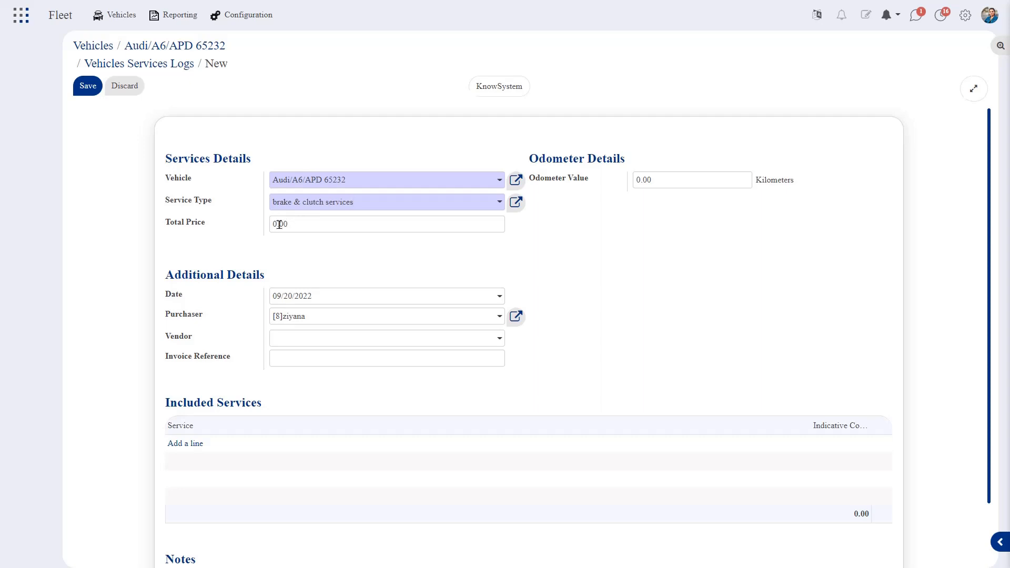
Set the service log's total price to 500 and its odometer value to 4000 kilometers.
{"action": "double_click", "coordinate": [277, 225]}
{"action": "type", "text": "300"}
{"action": "left_click", "coordinate": [643, 180]}
{"action": "key", "text": "BackSpace"}
{"action": "type", "text": "400"}
{"action": "left_click", "coordinate": [641, 180]}
{"action": "key", "text": "BackSpace"}
{"action": "type", "text": "0"}
Save the service log with a blank included-service line and return to the Audi/A6 vehicle record.
{"action": "scroll", "coordinate": [316, 325], "scroll_direction": "down", "scroll_amount": 2}
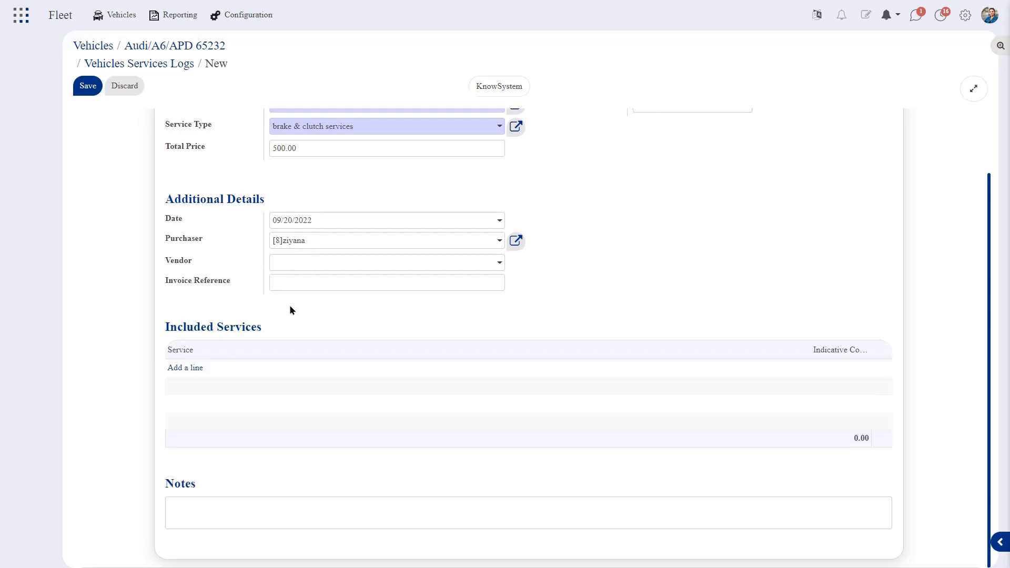
{"action": "left_click", "coordinate": [187, 371]}
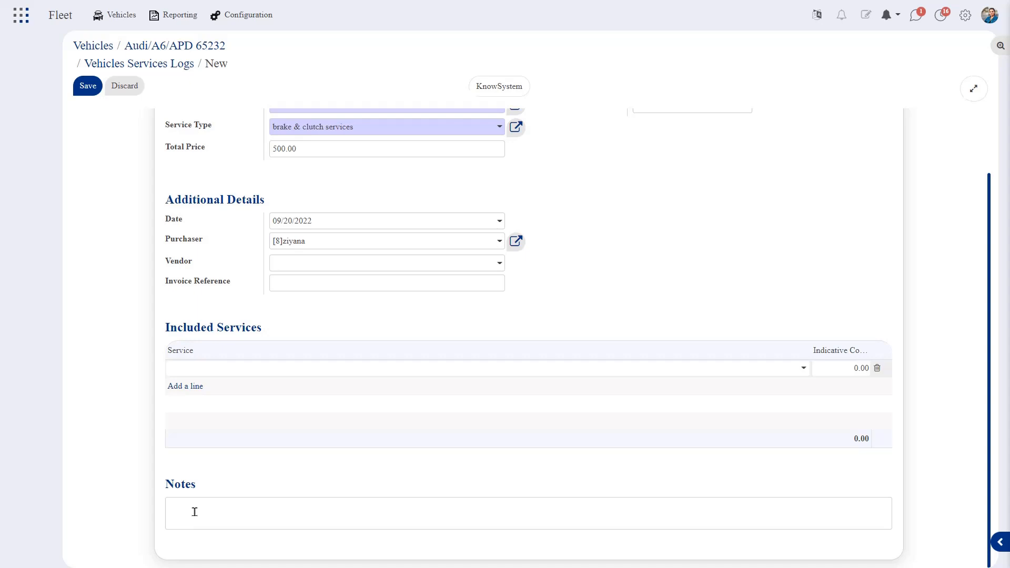
{"action": "scroll", "coordinate": [212, 436], "scroll_direction": "up", "scroll_amount": 2}
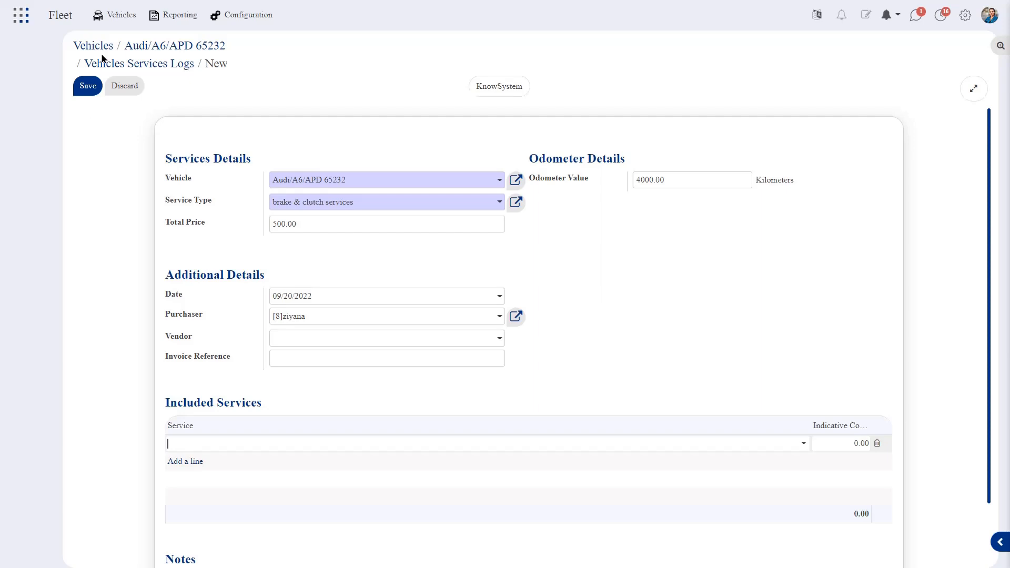
{"action": "left_click", "coordinate": [88, 87]}
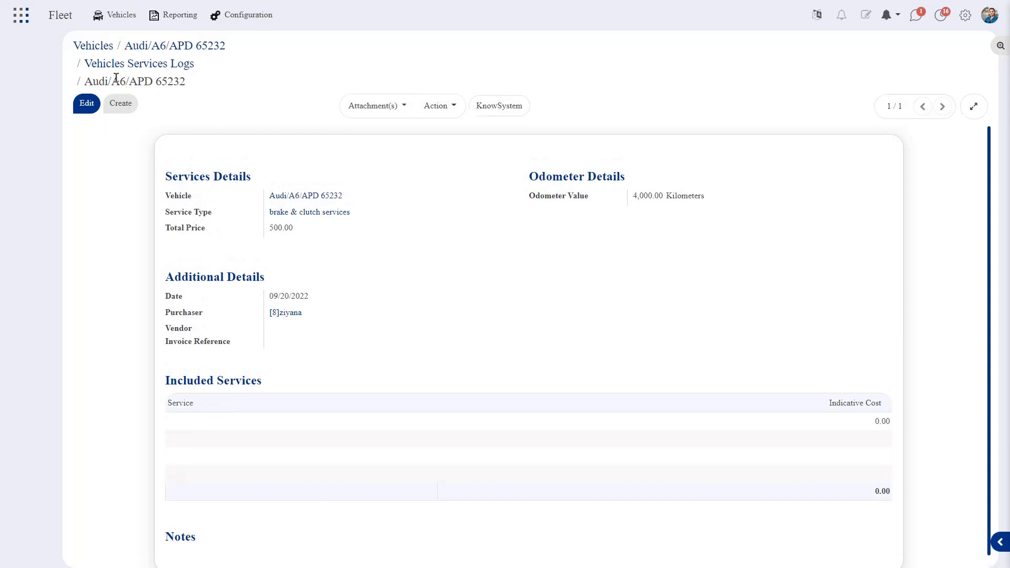
{"action": "left_click", "coordinate": [192, 47]}
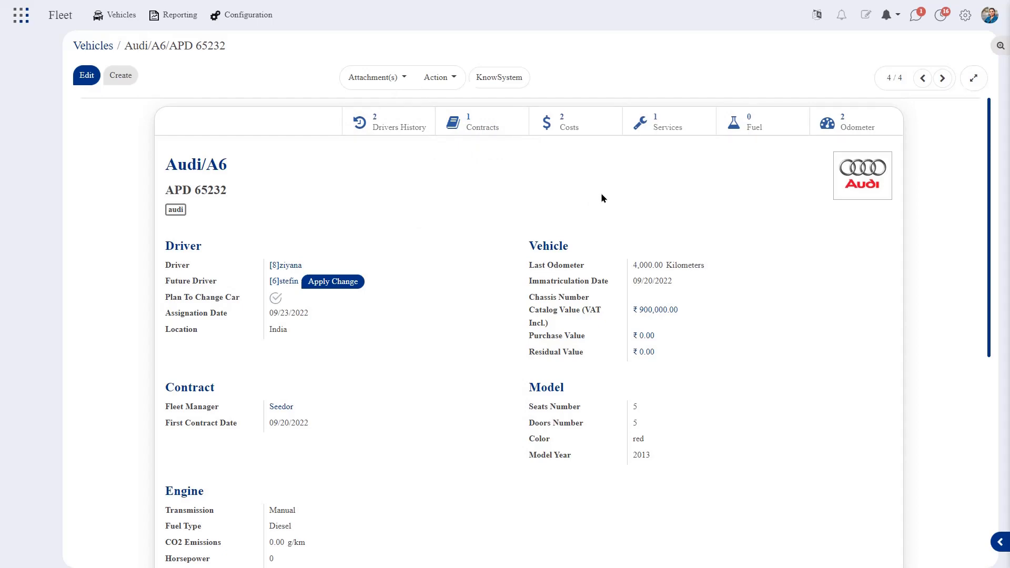
Create and save a fuel log for the Audi/A6 with an odometer value of 4000 kilometers, then return to the vehicle record.
{"action": "left_click", "coordinate": [759, 130]}
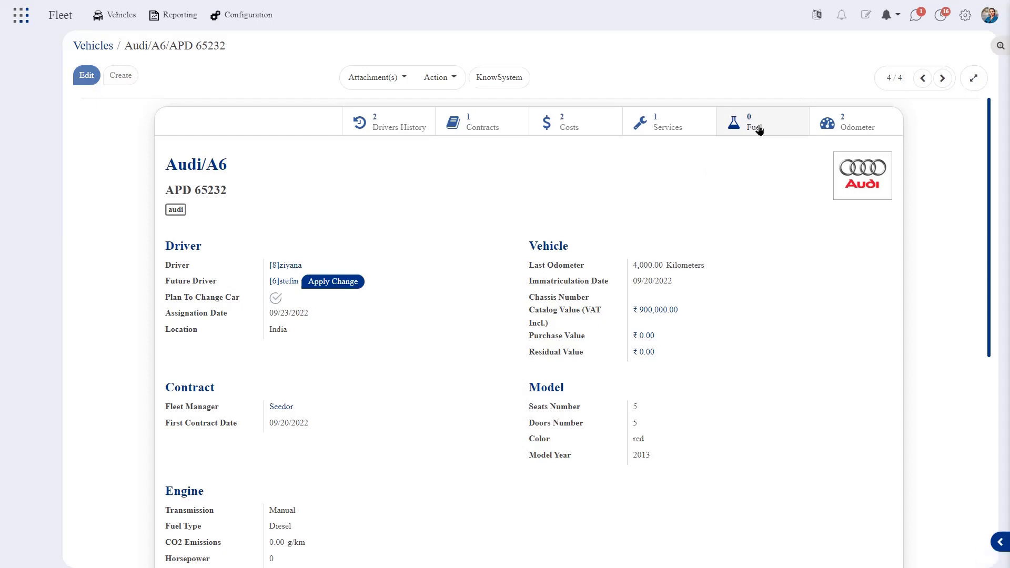
{"action": "left_click", "coordinate": [82, 91]}
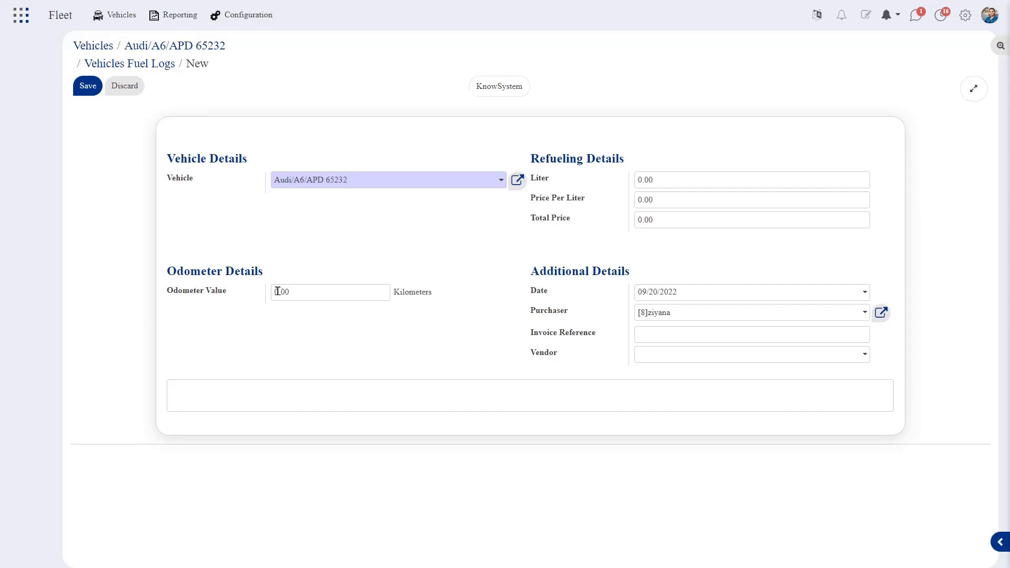
{"action": "key", "text": "BackSpace"}
{"action": "type", "text": "1000"}
{"action": "left_click", "coordinate": [181, 47]}
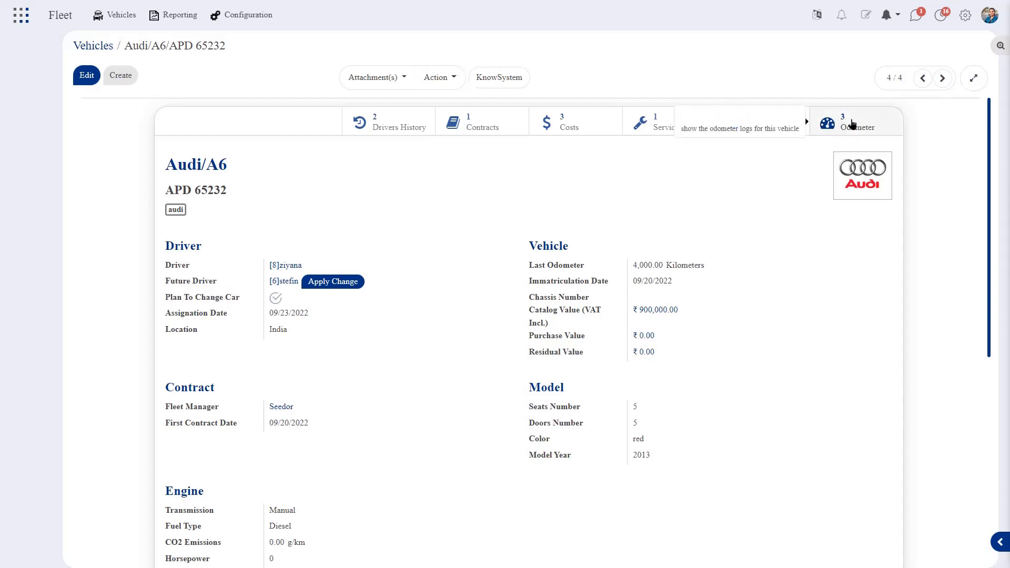
Review the Audi/A6 vehicle's odometer logs and look through its completed record.
{"action": "left_click", "coordinate": [853, 125]}
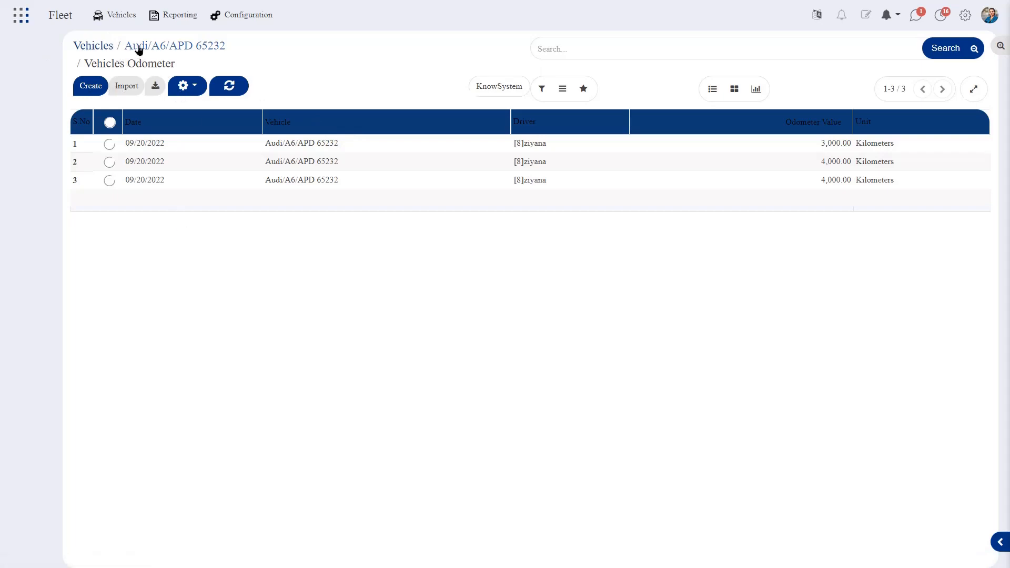
{"action": "left_click", "coordinate": [192, 45]}
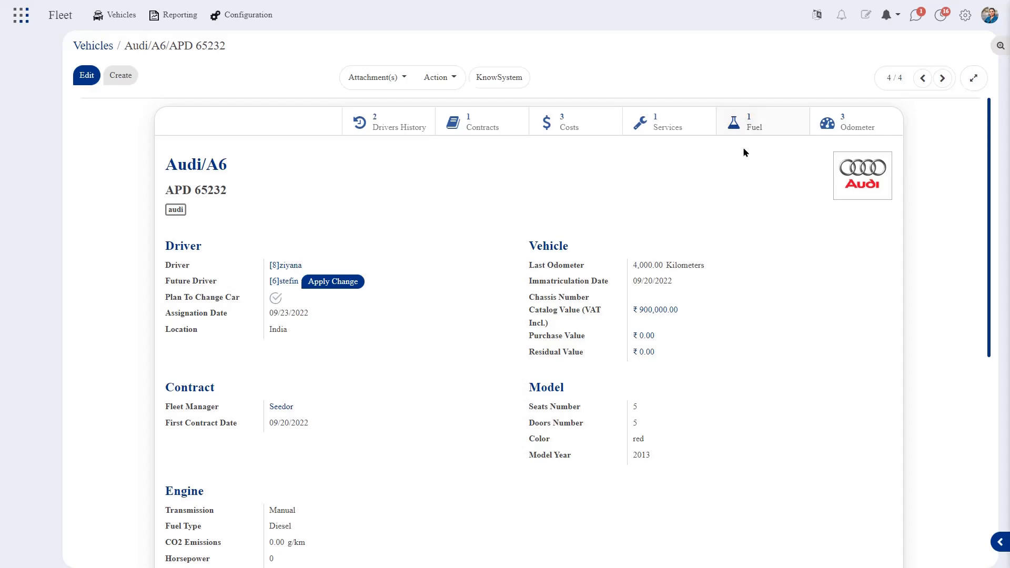
{"action": "scroll", "coordinate": [504, 243], "scroll_direction": "down", "scroll_amount": 3}
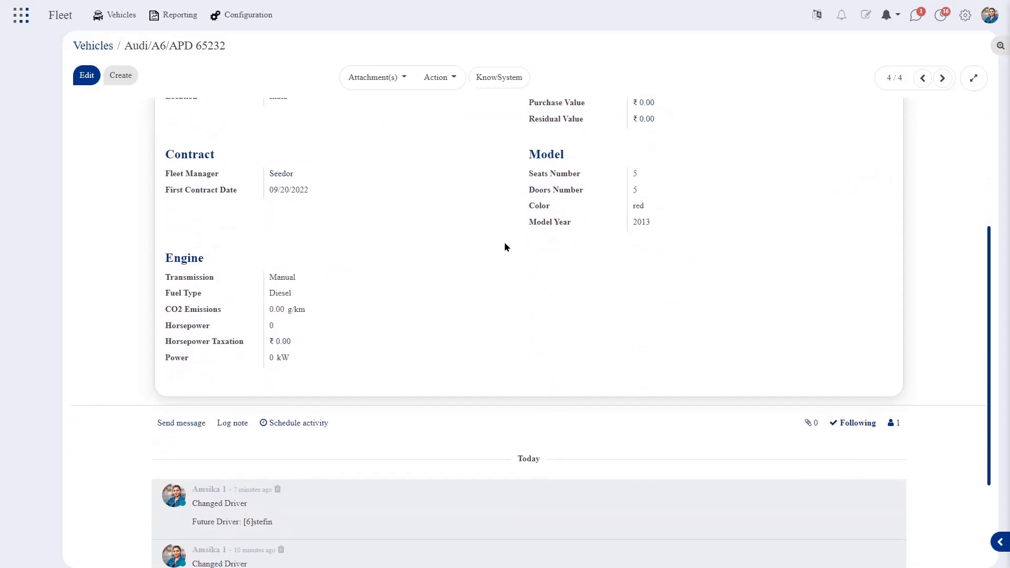
{"action": "scroll", "coordinate": [504, 243], "scroll_direction": "up", "scroll_amount": 5}
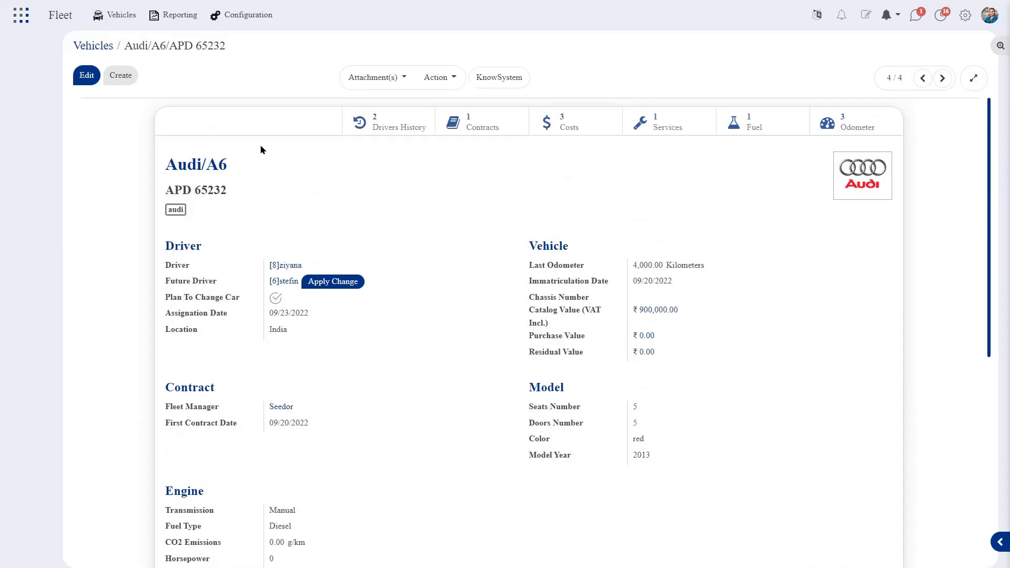
Open the vehicle models list and examine the models grouped under Audi and Bmw.
{"action": "left_click", "coordinate": [123, 16]}
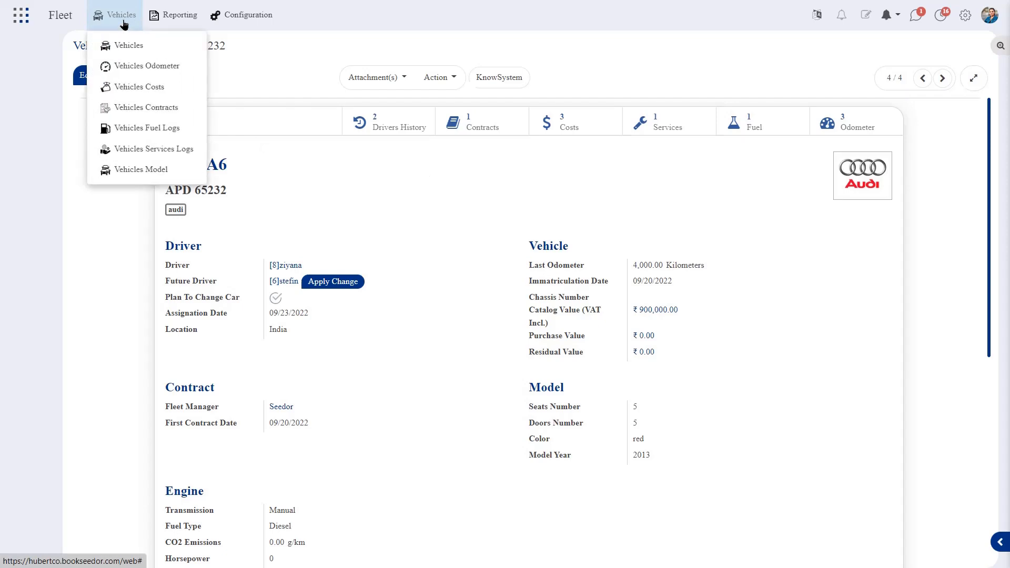
{"action": "left_click", "coordinate": [101, 41]}
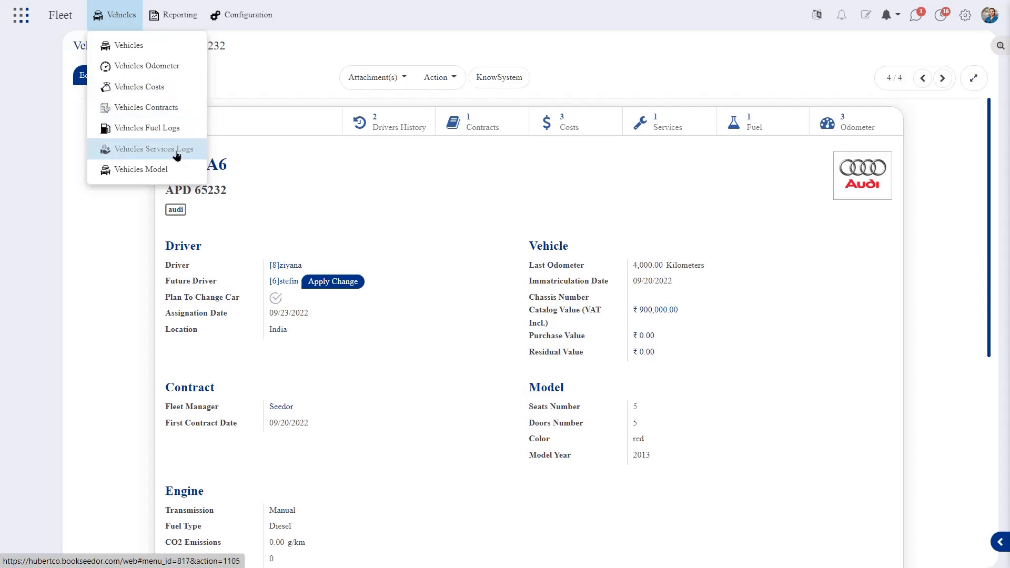
{"action": "left_click", "coordinate": [143, 171]}
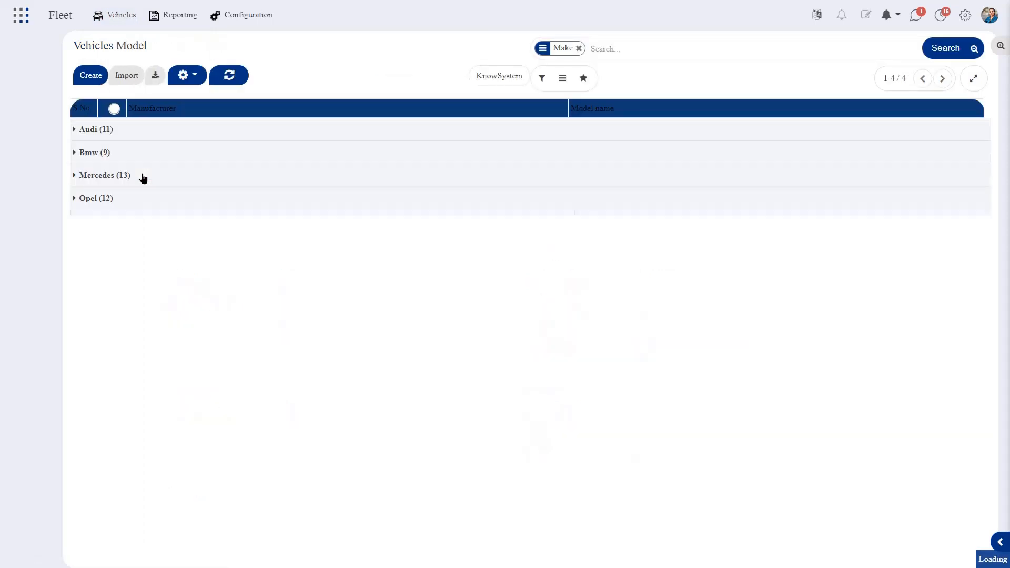
{"action": "left_click", "coordinate": [88, 132]}
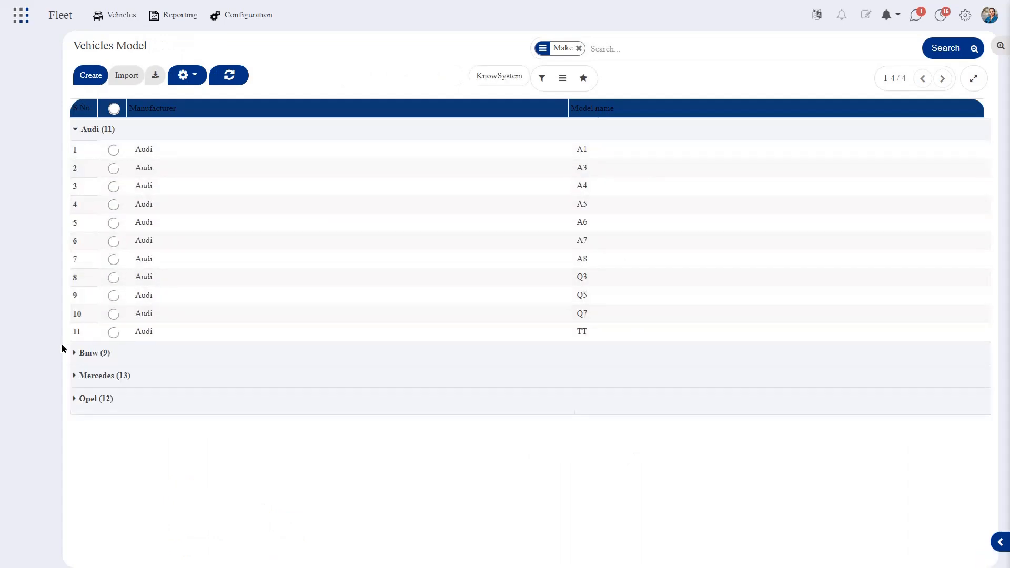
{"action": "left_click", "coordinate": [77, 358]}
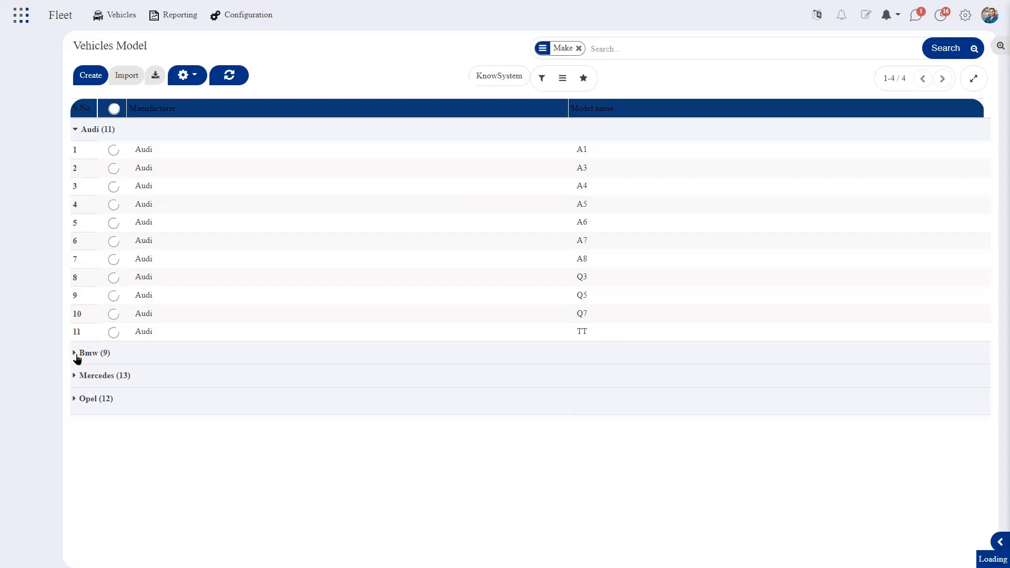
{"action": "scroll", "coordinate": [143, 425], "scroll_direction": "down", "scroll_amount": 1}
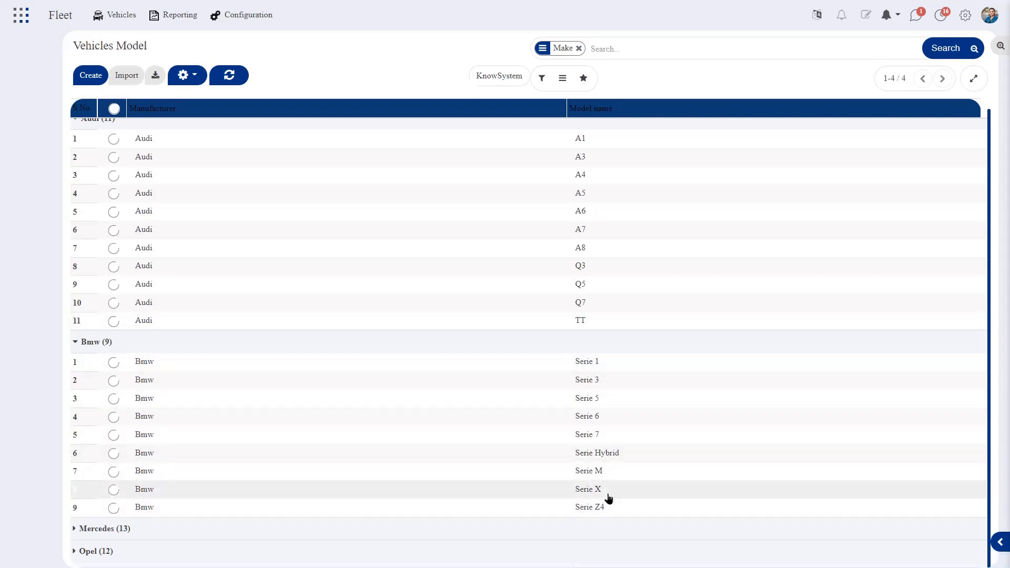
{"action": "scroll", "coordinate": [28, 396], "scroll_direction": "down", "scroll_amount": 2}
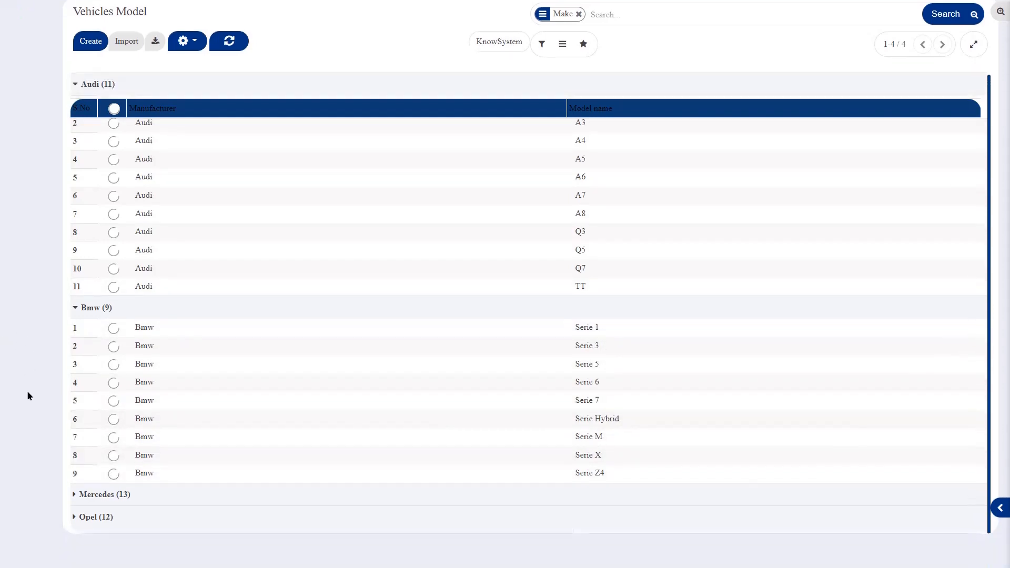
{"action": "scroll", "coordinate": [27, 396], "scroll_direction": "up", "scroll_amount": 2}
{"action": "scroll", "coordinate": [28, 396], "scroll_direction": "down", "scroll_amount": 1}
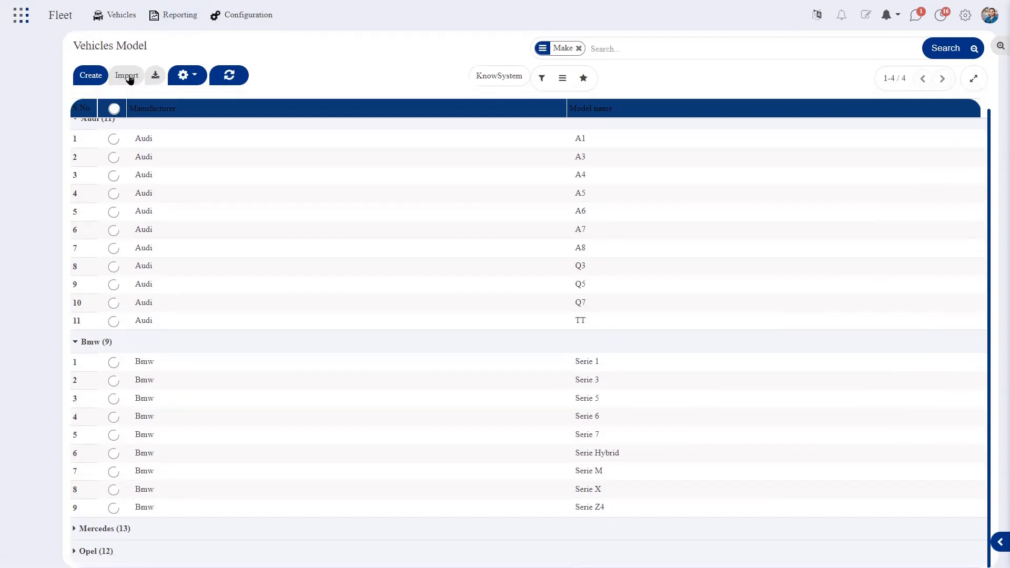
Set the fleet's End Date Contract Alert to 30 days before the end date and save the settings.
{"action": "left_click", "coordinate": [130, 18]}
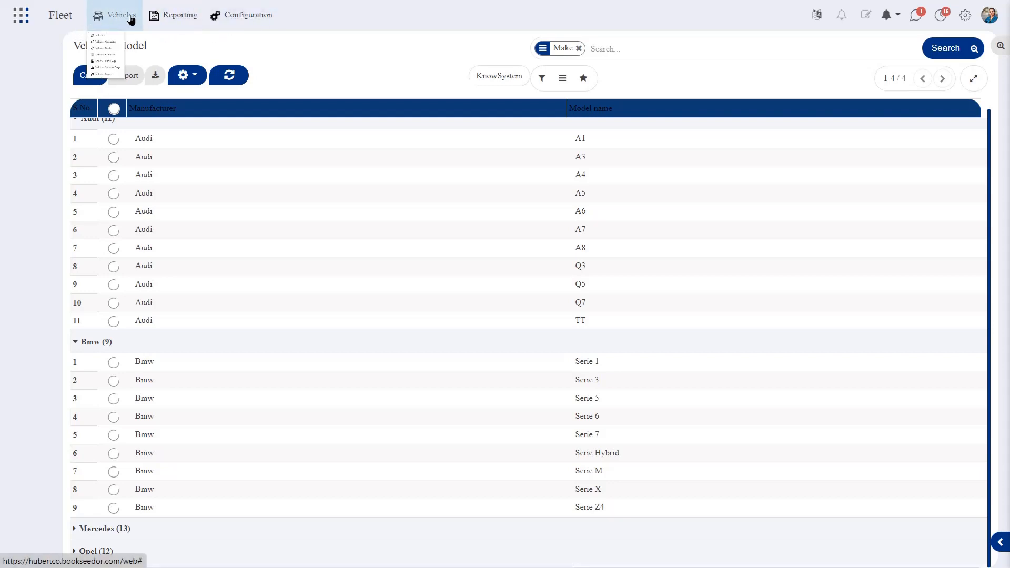
{"action": "mouse_move", "coordinate": [165, 16]}
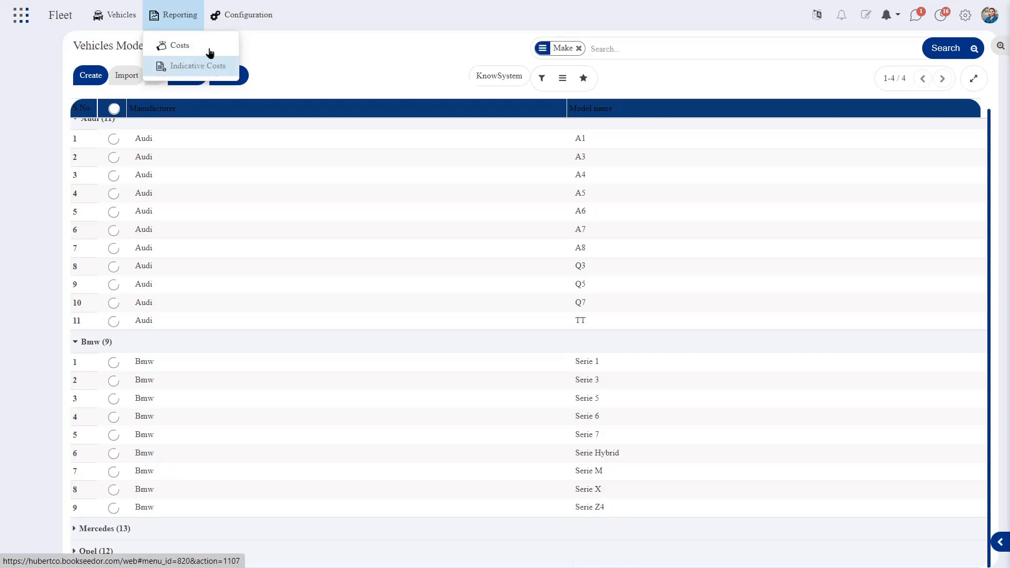
{"action": "left_click", "coordinate": [217, 24]}
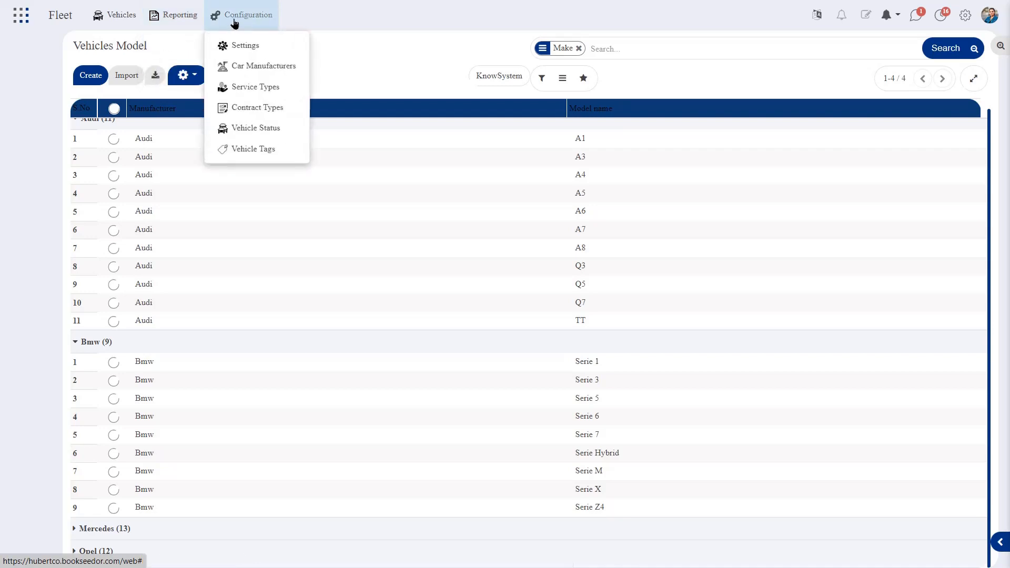
{"action": "left_click", "coordinate": [241, 44]}
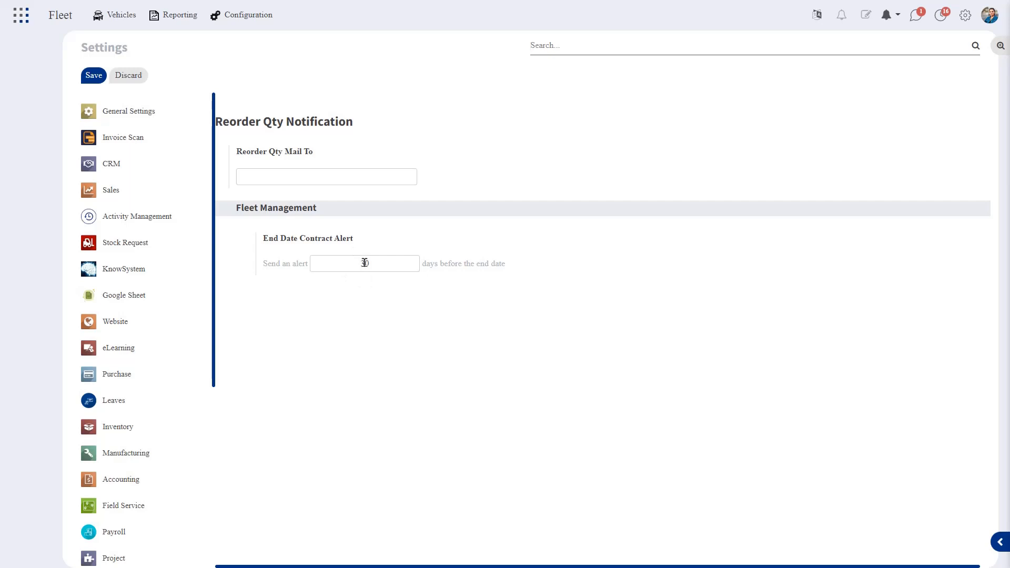
{"action": "key", "text": "BackSpace"}
{"action": "type", "text": "10"}
{"action": "key", "text": "BackSpace"}
{"action": "key", "text": "BackSpace"}
{"action": "key", "text": "BackSpace"}
{"action": "type", "text": "30"}
{"action": "left_click", "coordinate": [90, 77]}
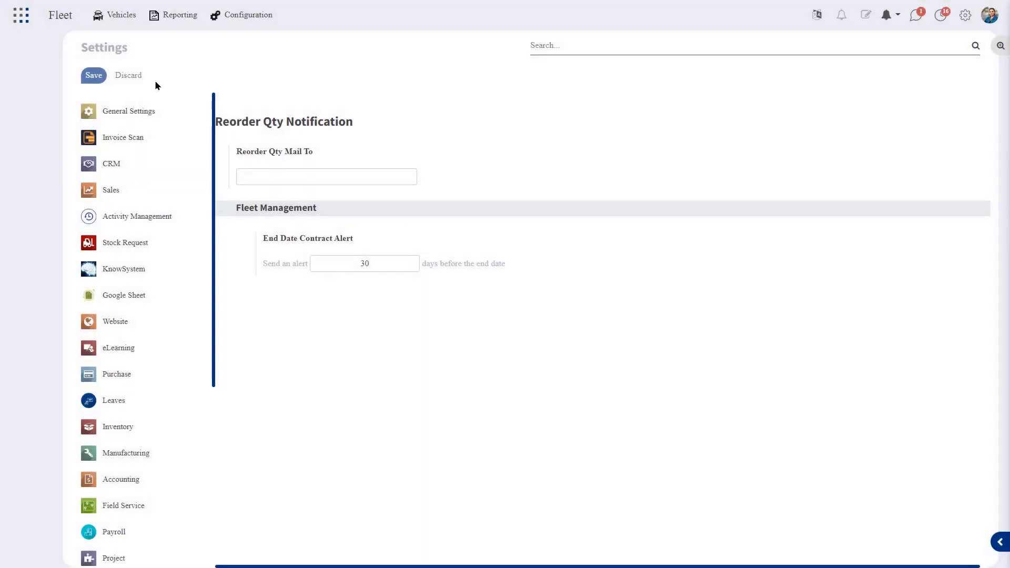
Open the overview of all fleet vehicles.
{"action": "left_click", "coordinate": [106, 12]}
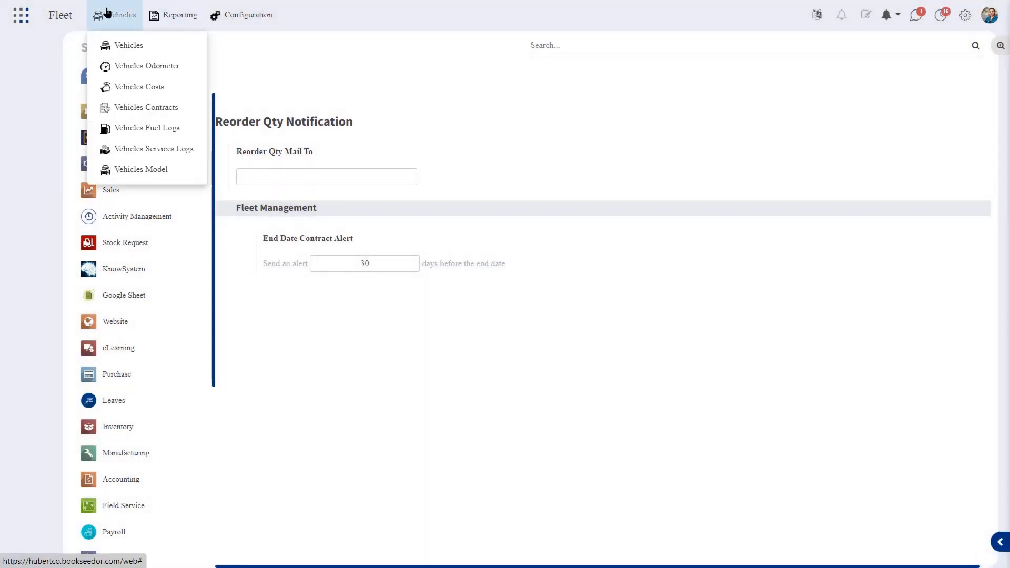
{"action": "left_click", "coordinate": [113, 46]}
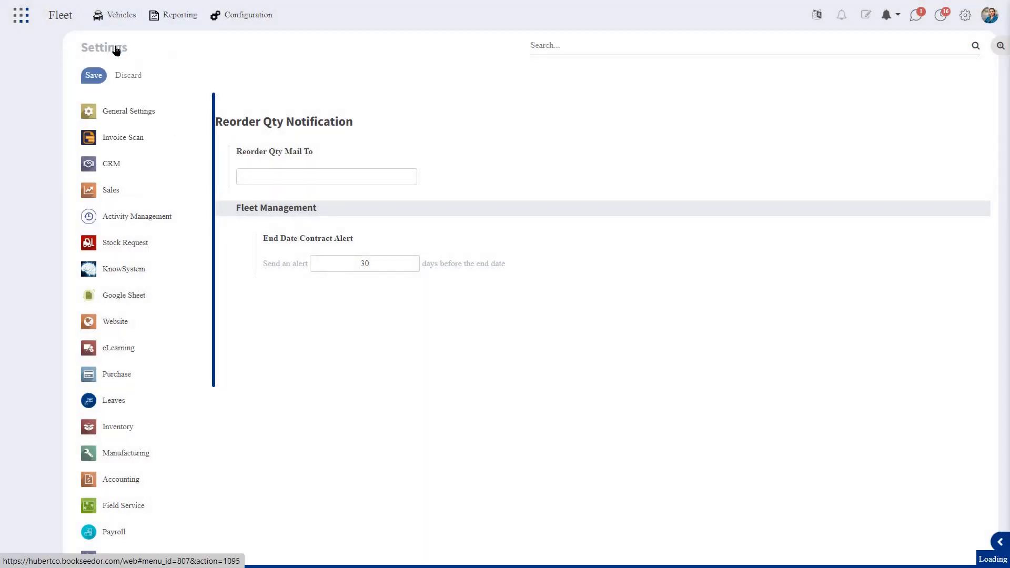